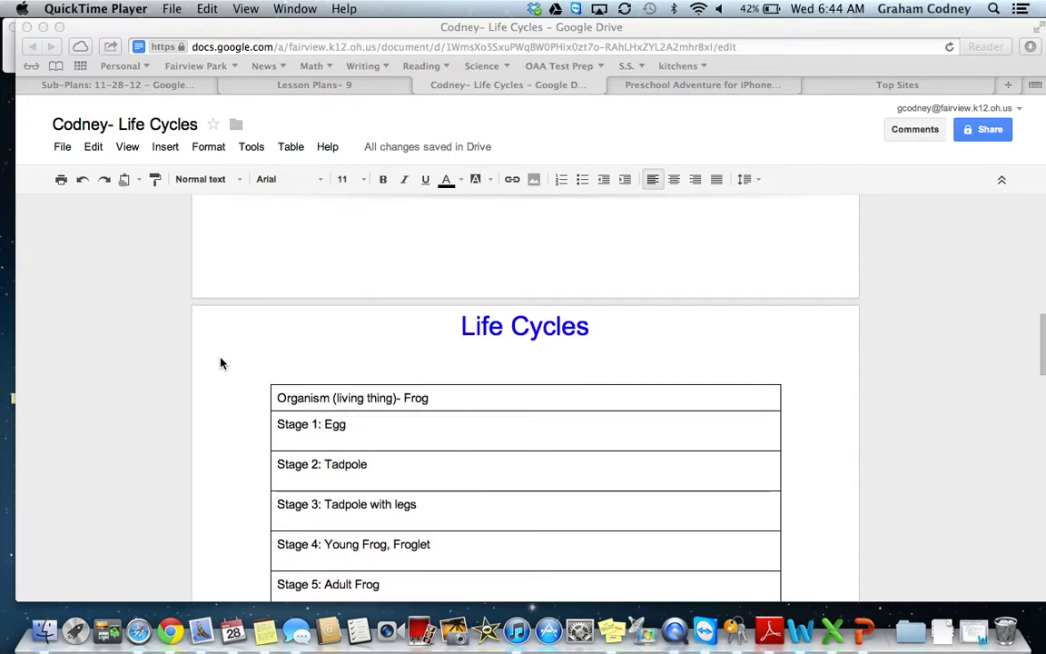
- Review the life cycle worksheet, covering the definition, the organism list, the frog stages table and the Google Presentation Script table
{"action": "scroll", "coordinate": [221, 363], "scroll_direction": "up", "scroll_amount": 4}
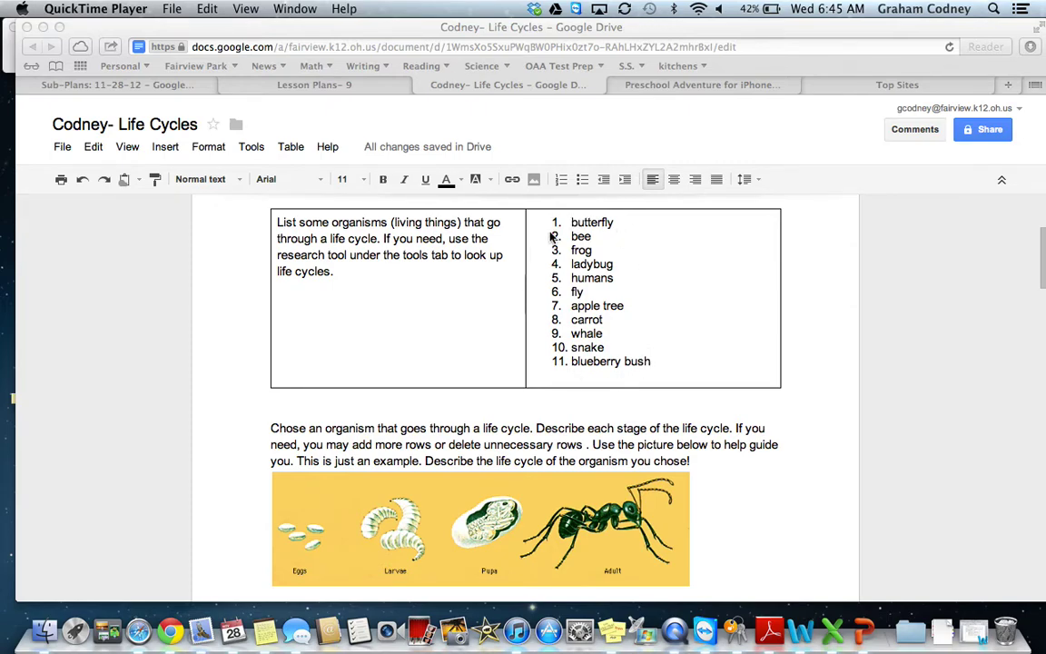
{"action": "scroll", "coordinate": [537, 271], "scroll_direction": "down", "scroll_amount": 10}
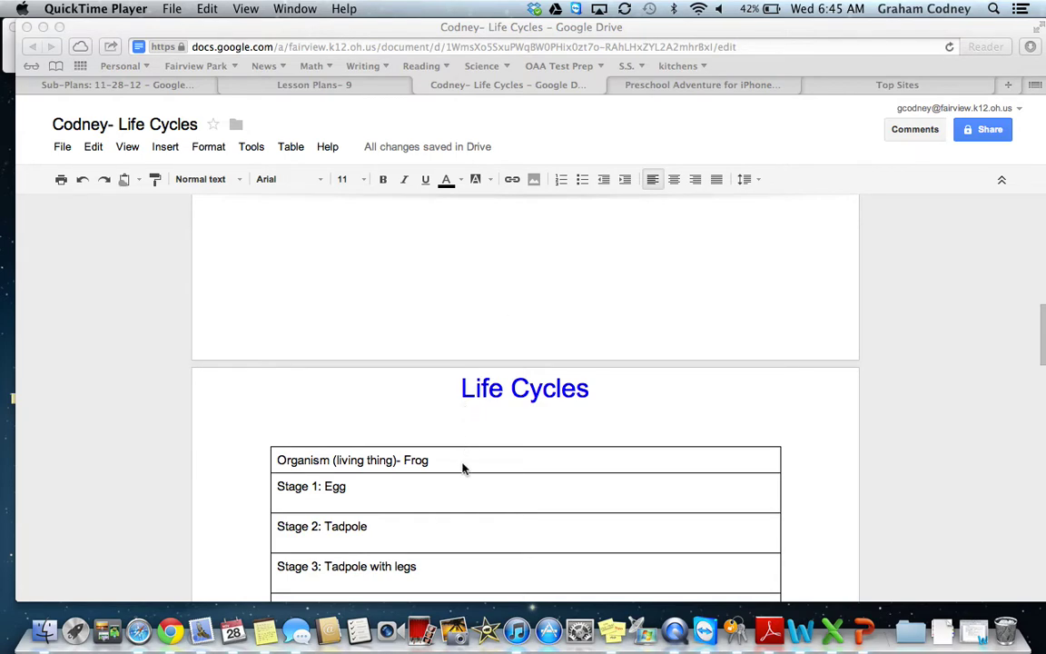
{"action": "scroll", "coordinate": [462, 468], "scroll_direction": "down", "scroll_amount": 10}
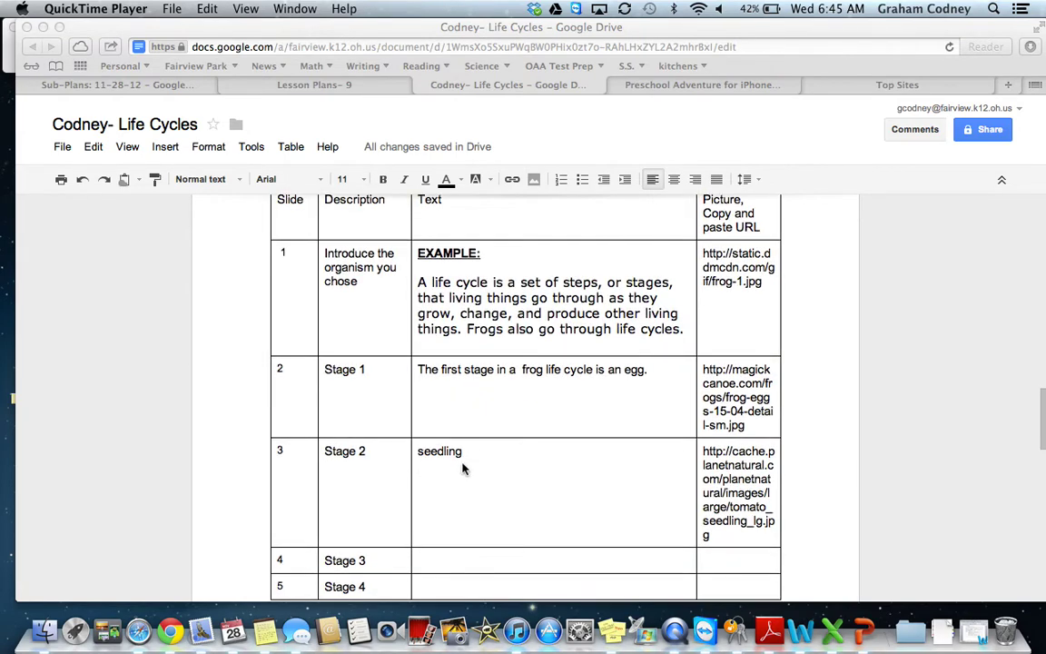
{"action": "scroll", "coordinate": [462, 468], "scroll_direction": "up", "scroll_amount": 15}
{"action": "scroll", "coordinate": [462, 467], "scroll_direction": "down", "scroll_amount": 5}
{"action": "scroll", "coordinate": [462, 468], "scroll_direction": "up", "scroll_amount": 1}
{"action": "scroll", "coordinate": [462, 468], "scroll_direction": "down", "scroll_amount": 2}
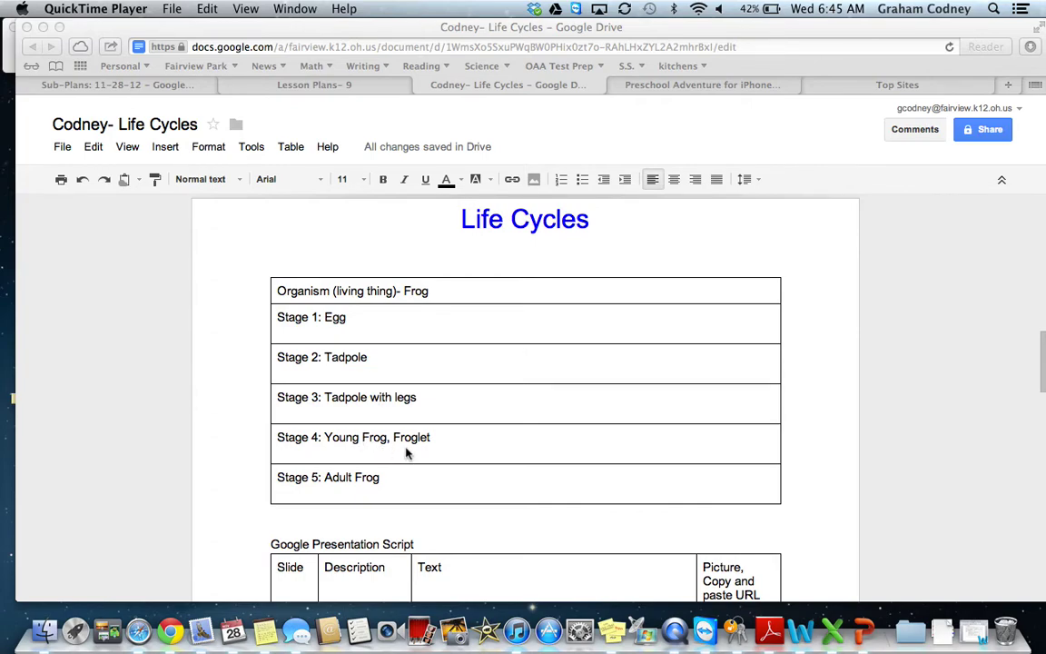
{"action": "scroll", "coordinate": [369, 479], "scroll_direction": "down", "scroll_amount": 1}
{"action": "scroll", "coordinate": [369, 480], "scroll_direction": "down", "scroll_amount": 6}
{"action": "scroll", "coordinate": [369, 480], "scroll_direction": "down", "scroll_amount": 2}
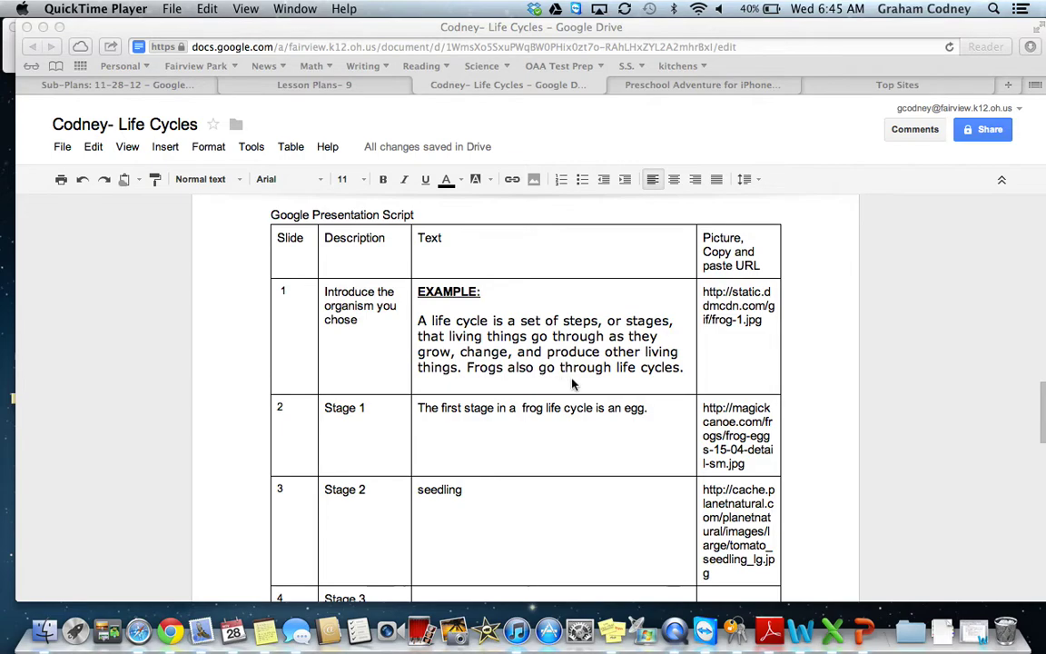
{"action": "scroll", "coordinate": [592, 384], "scroll_direction": "up", "scroll_amount": 3}
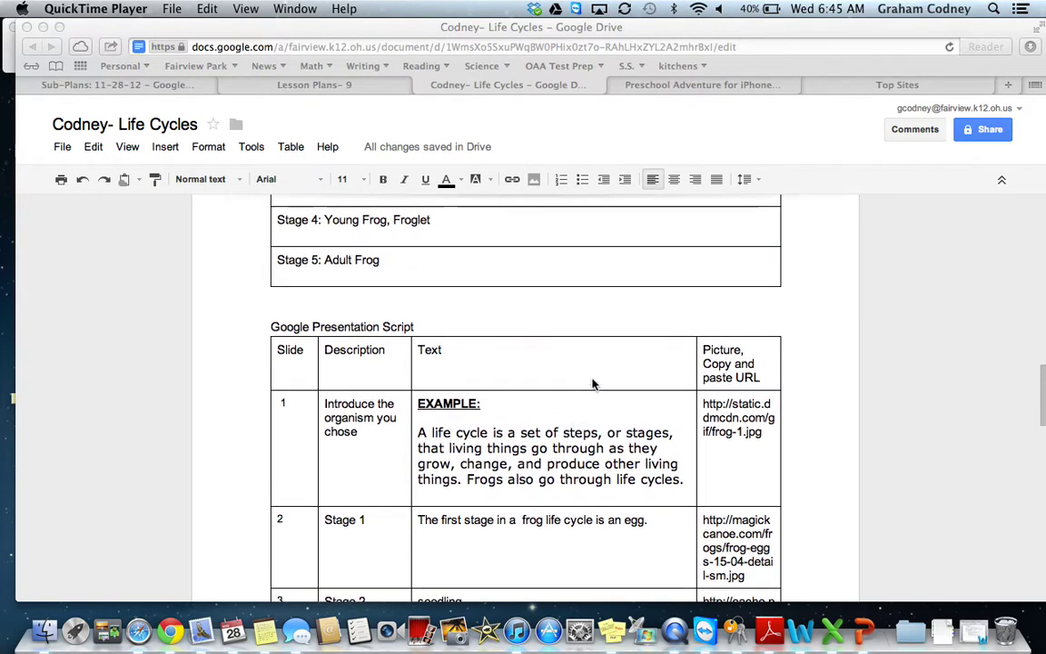
{"action": "scroll", "coordinate": [592, 384], "scroll_direction": "up", "scroll_amount": 8}
{"action": "scroll", "coordinate": [592, 383], "scroll_direction": "up", "scroll_amount": 10}
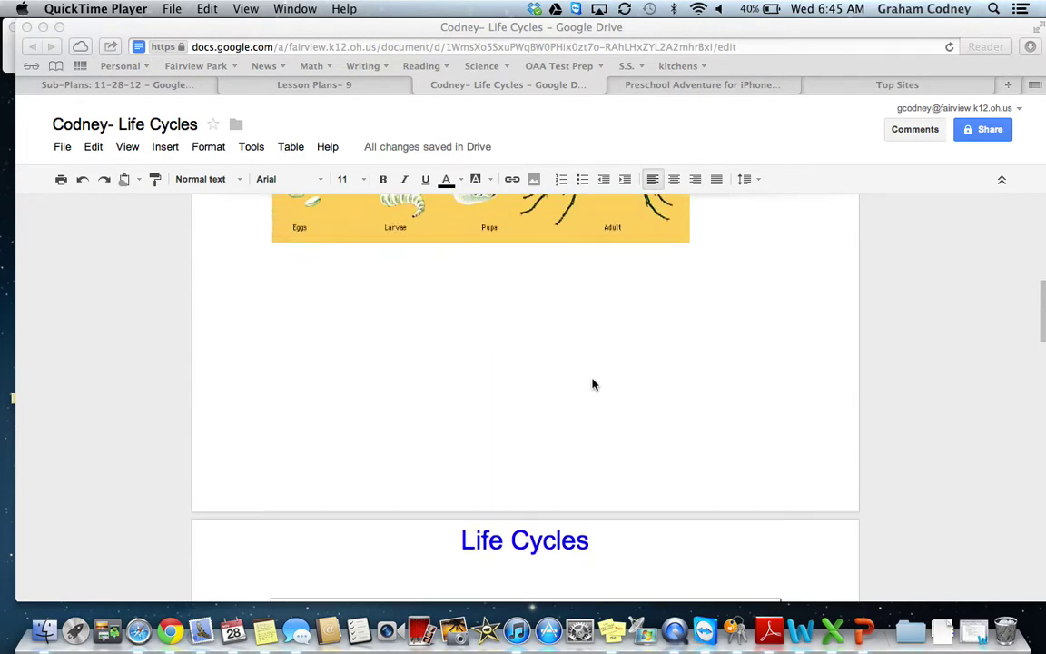
{"action": "scroll", "coordinate": [592, 384], "scroll_direction": "up", "scroll_amount": 2}
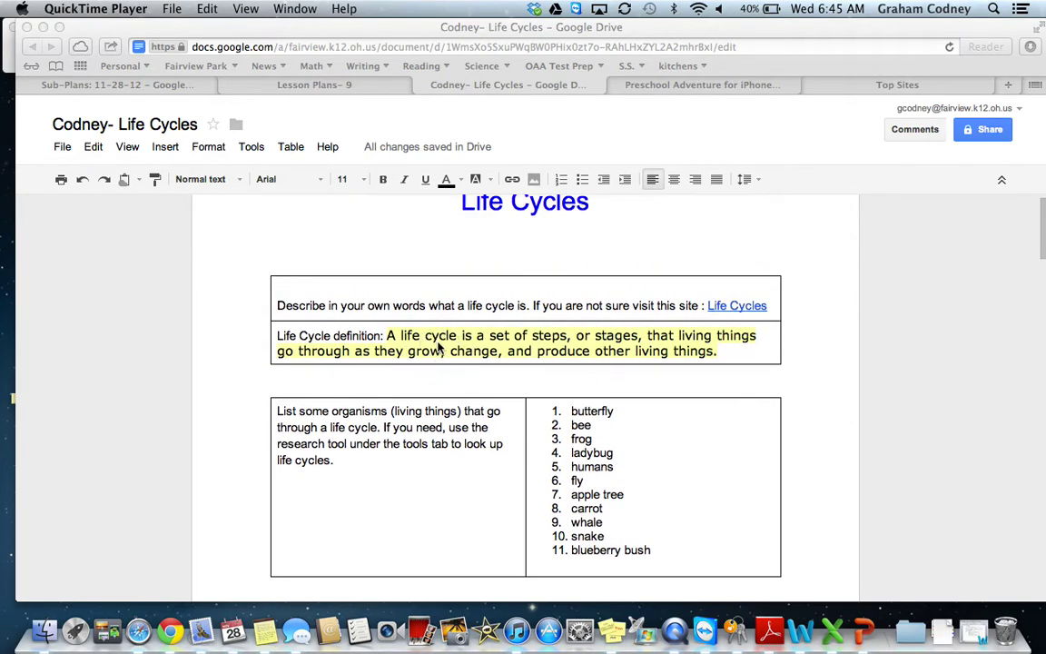
{"action": "scroll", "coordinate": [472, 357], "scroll_direction": "down", "scroll_amount": 10}
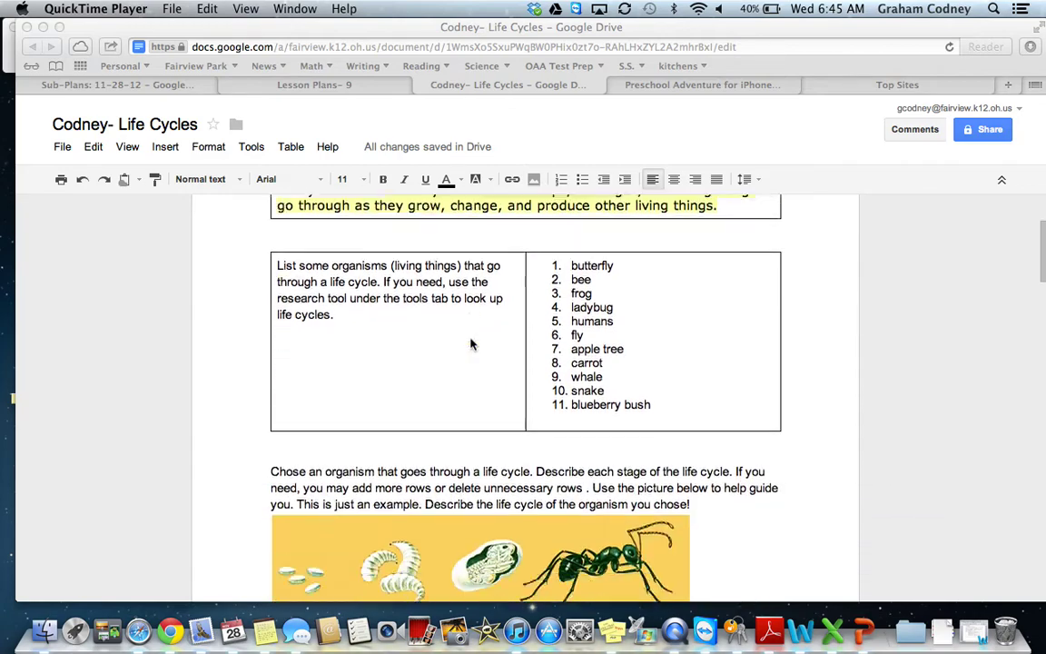
{"action": "scroll", "coordinate": [470, 344], "scroll_direction": "down", "scroll_amount": 8}
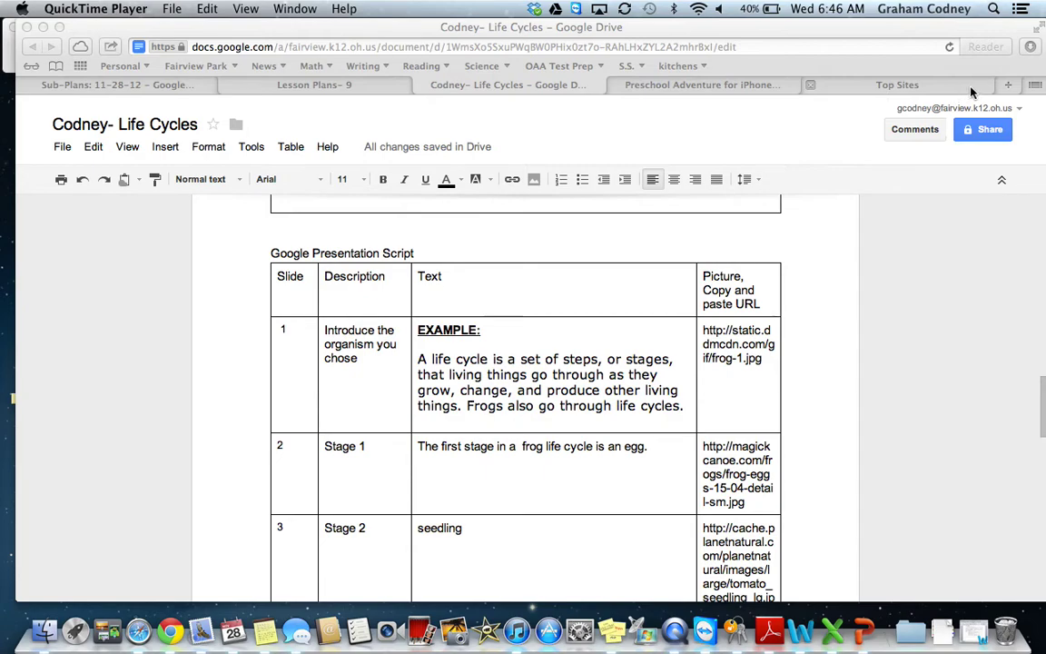
- Search Google Images for "tadpole with legs" to illustrate stage 3 of the frog life cycle
{"action": "left_click", "coordinate": [944, 86]}
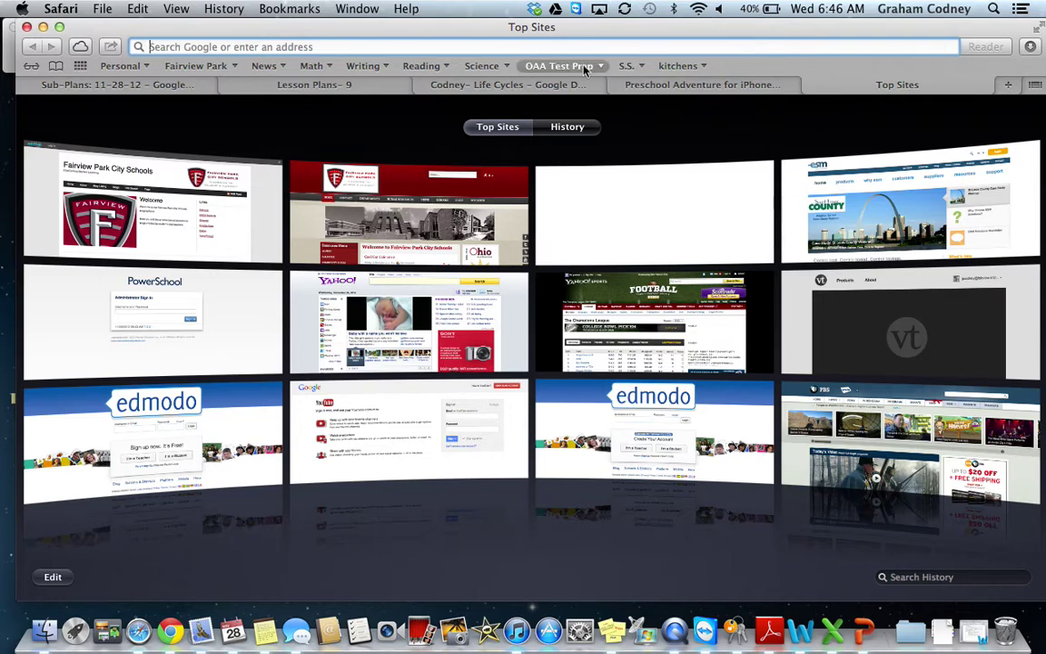
{"action": "left_click", "coordinate": [473, 80]}
{"action": "scroll", "coordinate": [646, 292], "scroll_direction": "down", "scroll_amount": 3}
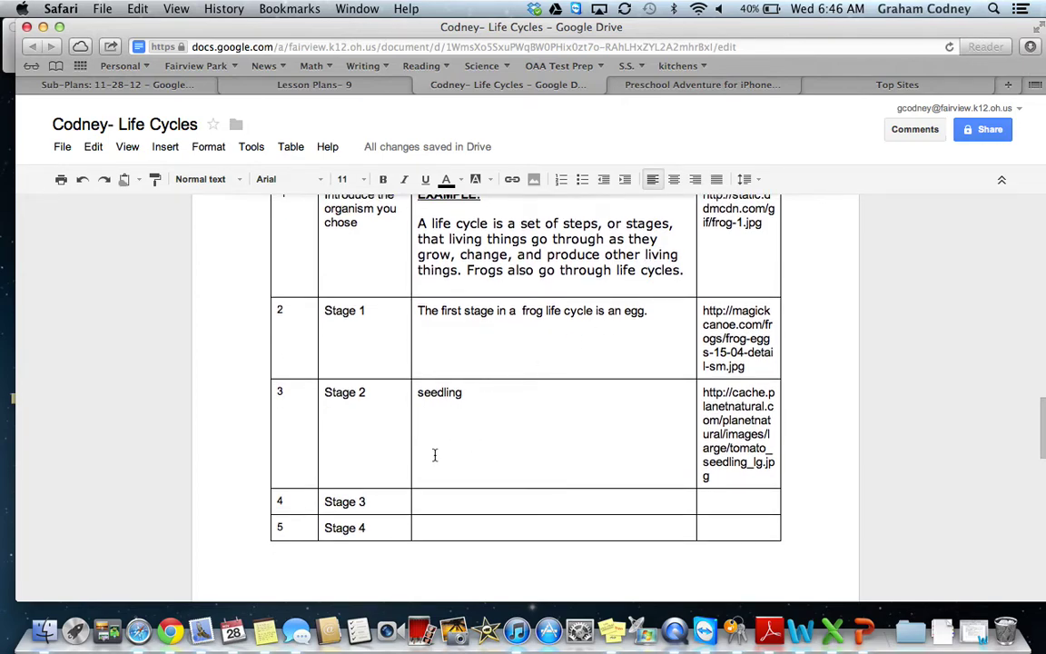
{"action": "scroll", "coordinate": [423, 480], "scroll_direction": "up", "scroll_amount": 10}
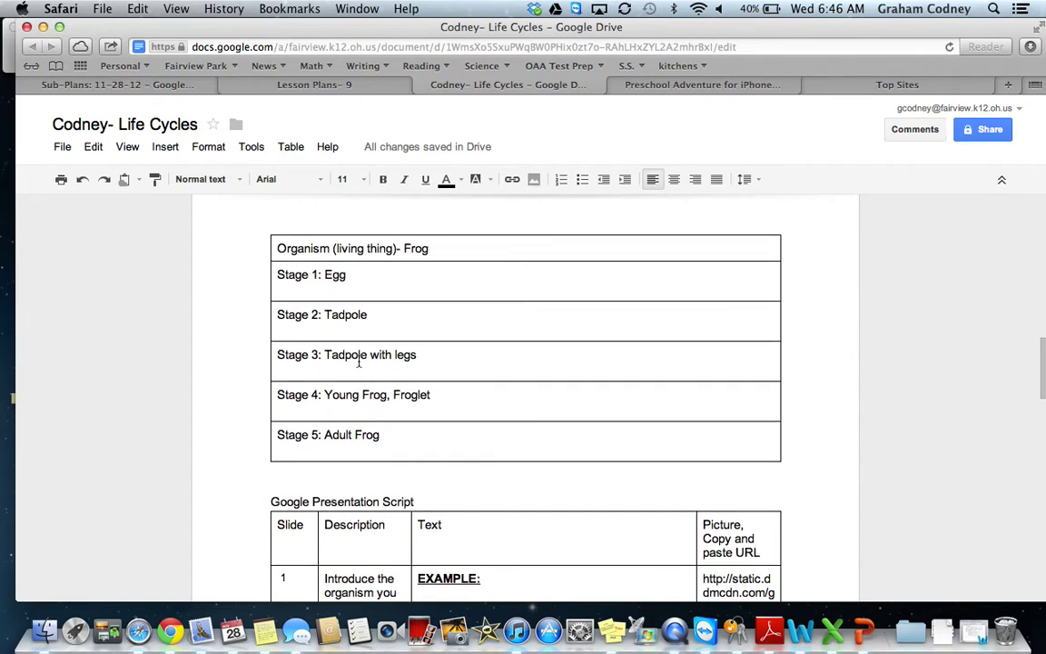
{"action": "left_click", "coordinate": [897, 84]}
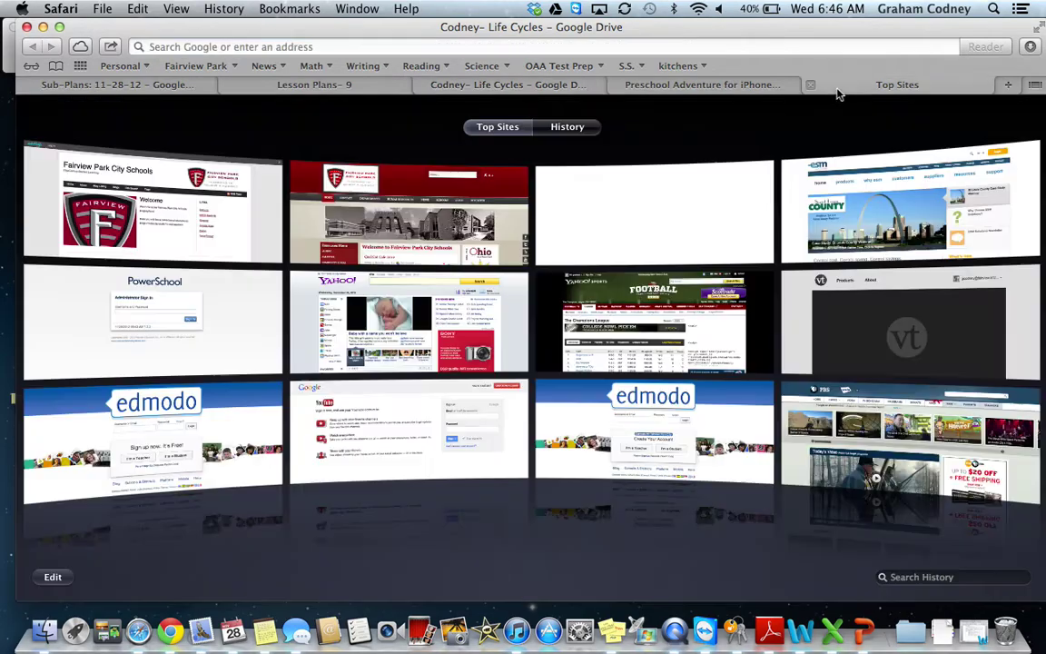
{"action": "type", "text": "t"}
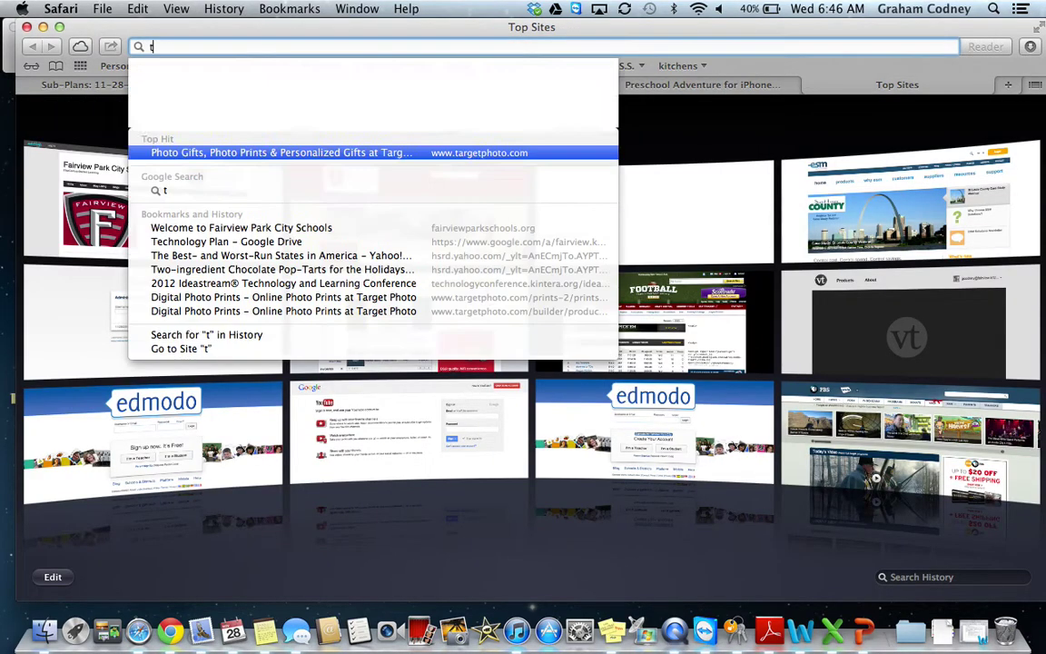
{"action": "type", "text": "adpole with legs"}
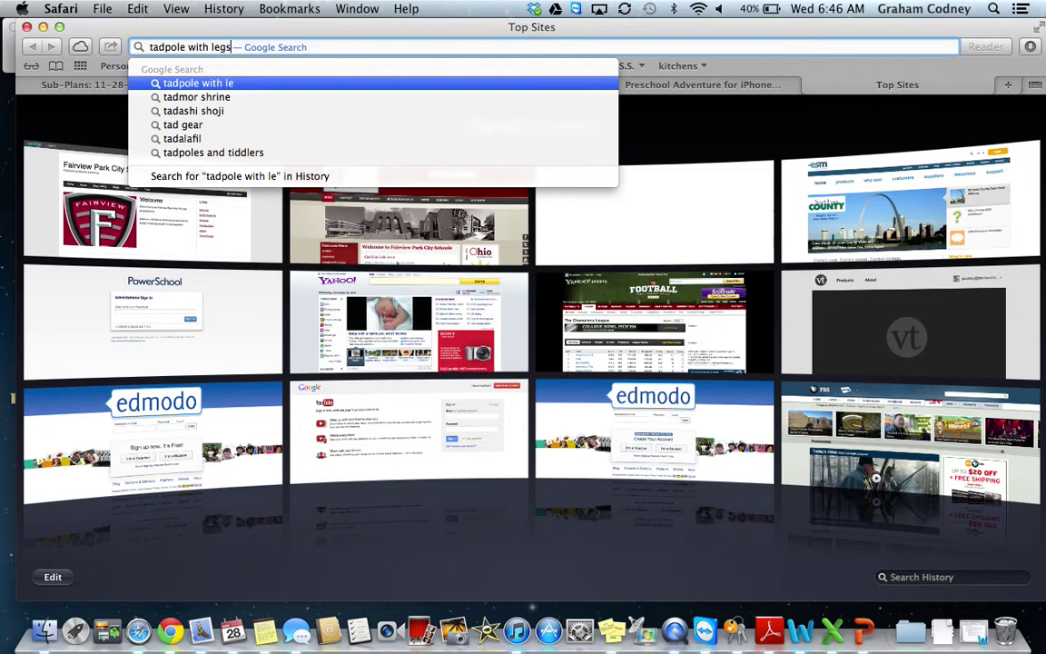
{"action": "key", "text": "Return"}
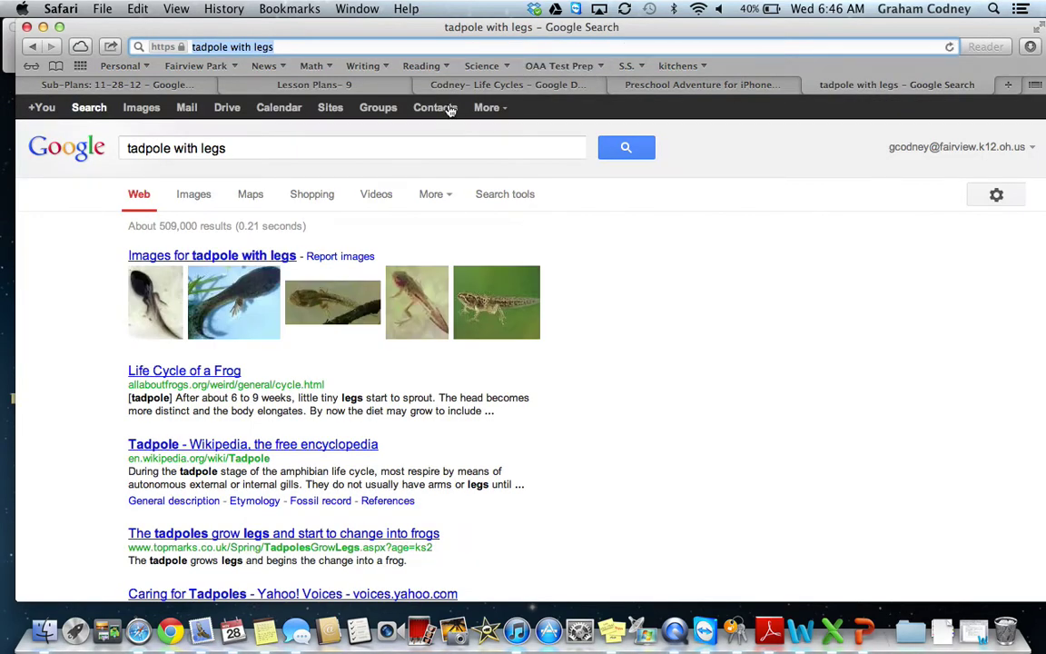
{"action": "left_click", "coordinate": [194, 198]}
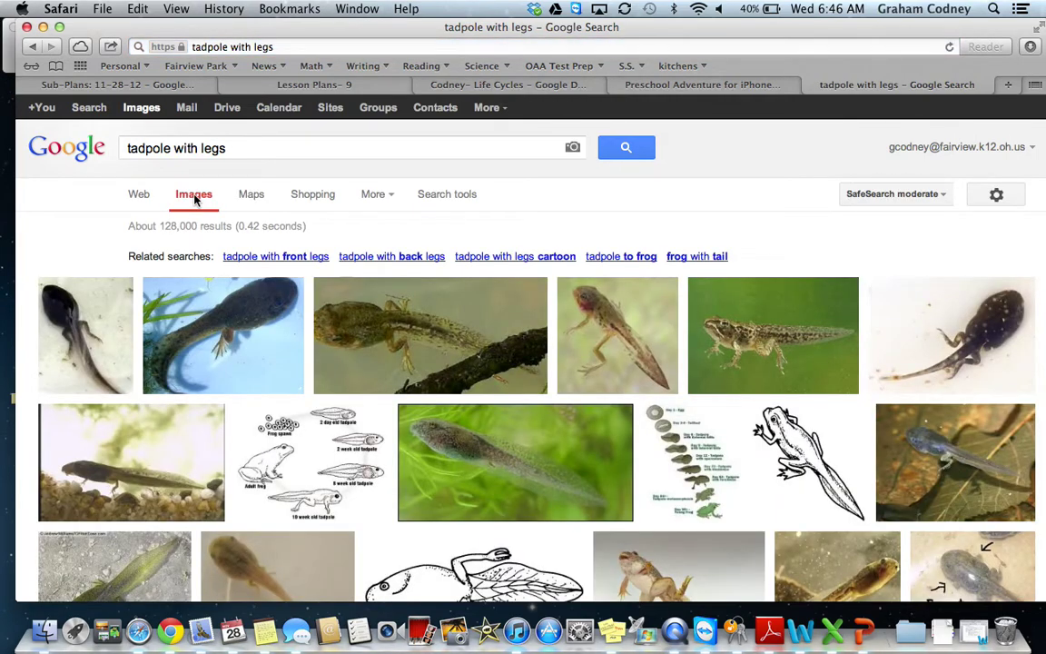
- Open the full-size version of the first result, tadpole_legs.jpg, and copy its web address
{"action": "mouse_move", "coordinate": [90, 309]}
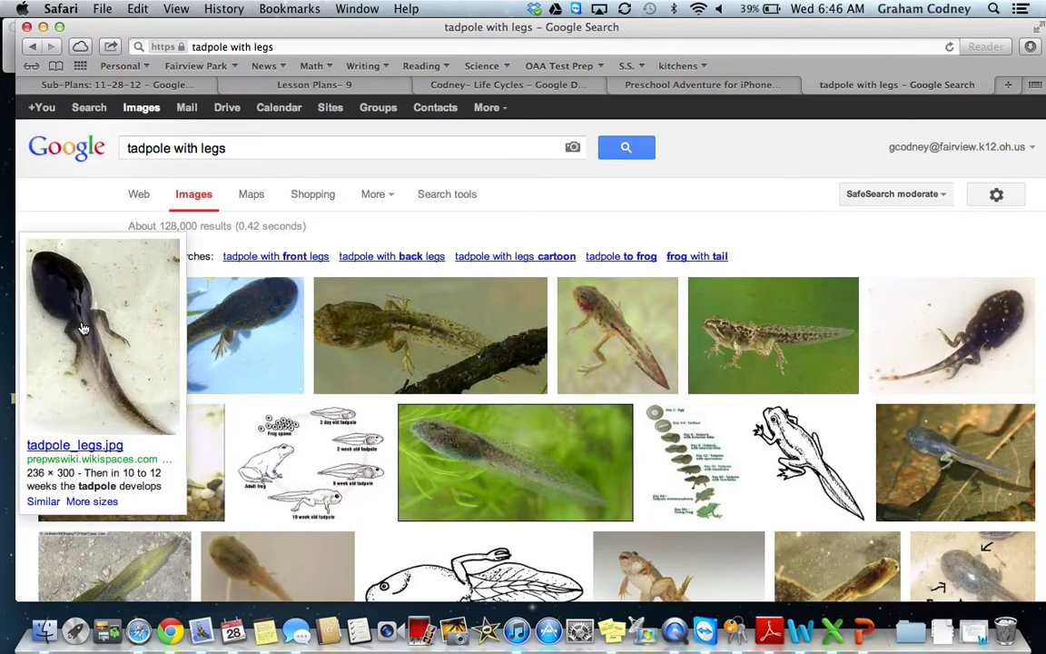
{"action": "left_click", "coordinate": [81, 328]}
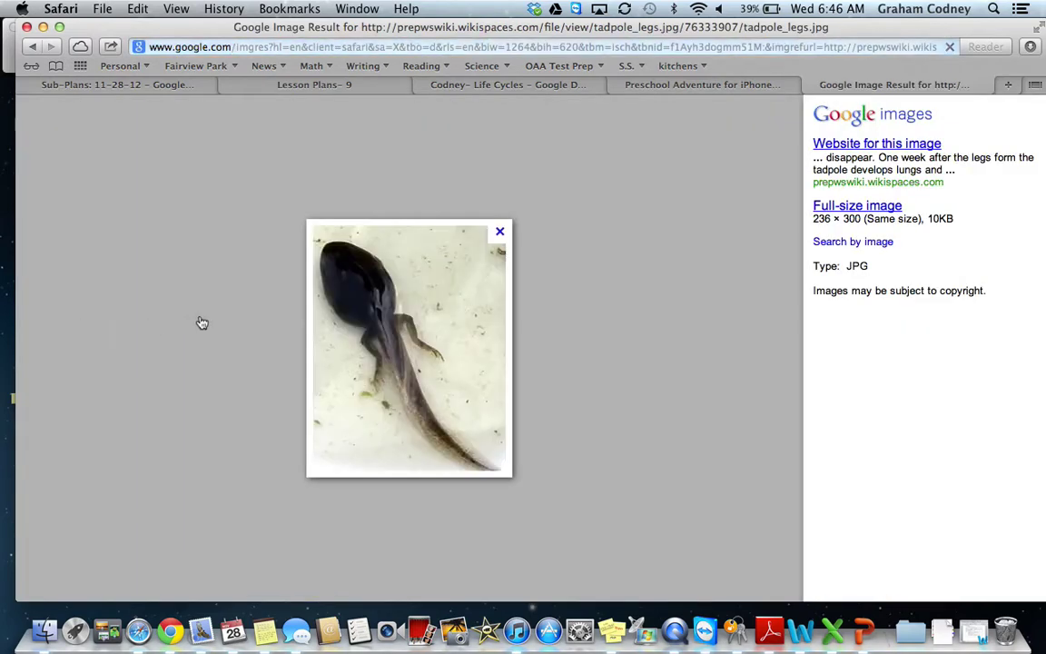
{"action": "left_click", "coordinate": [840, 207]}
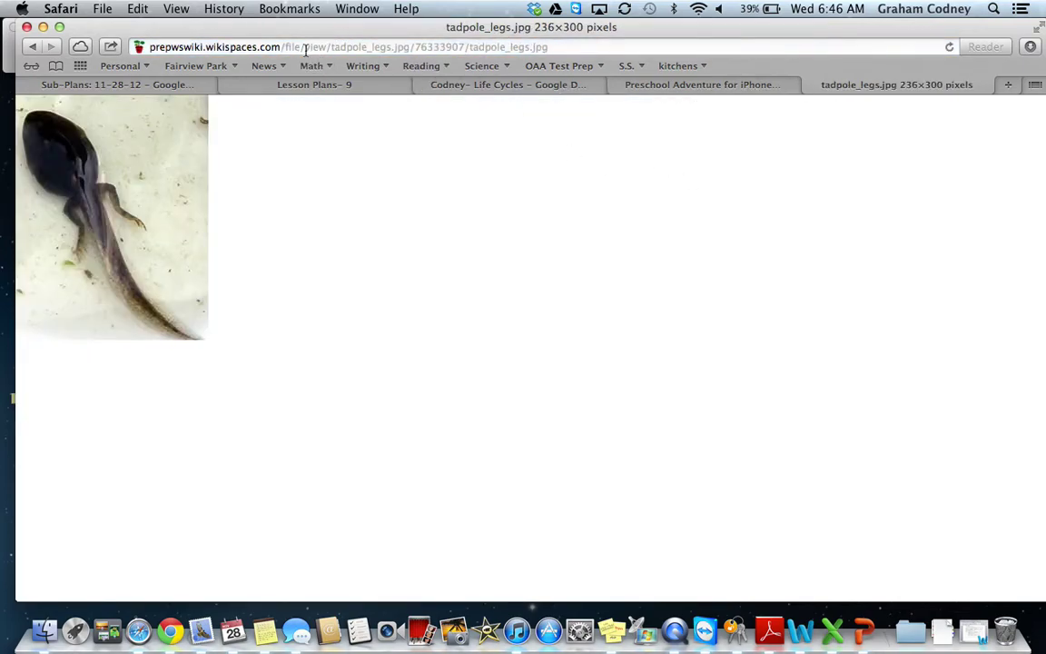
{"action": "left_click", "coordinate": [556, 50]}
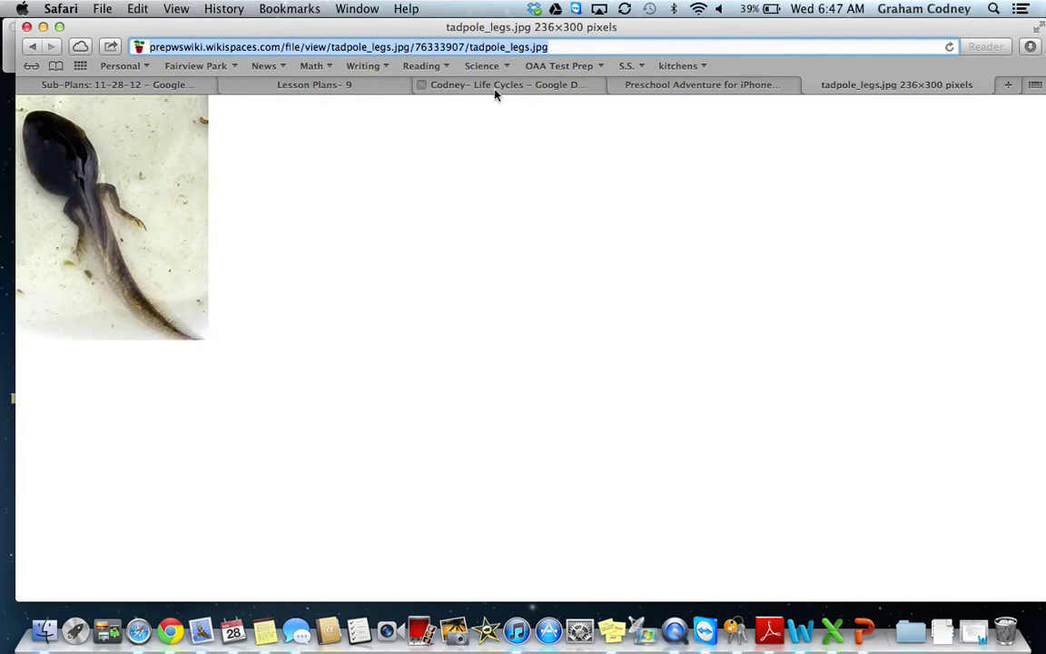
{"action": "left_click", "coordinate": [491, 159]}
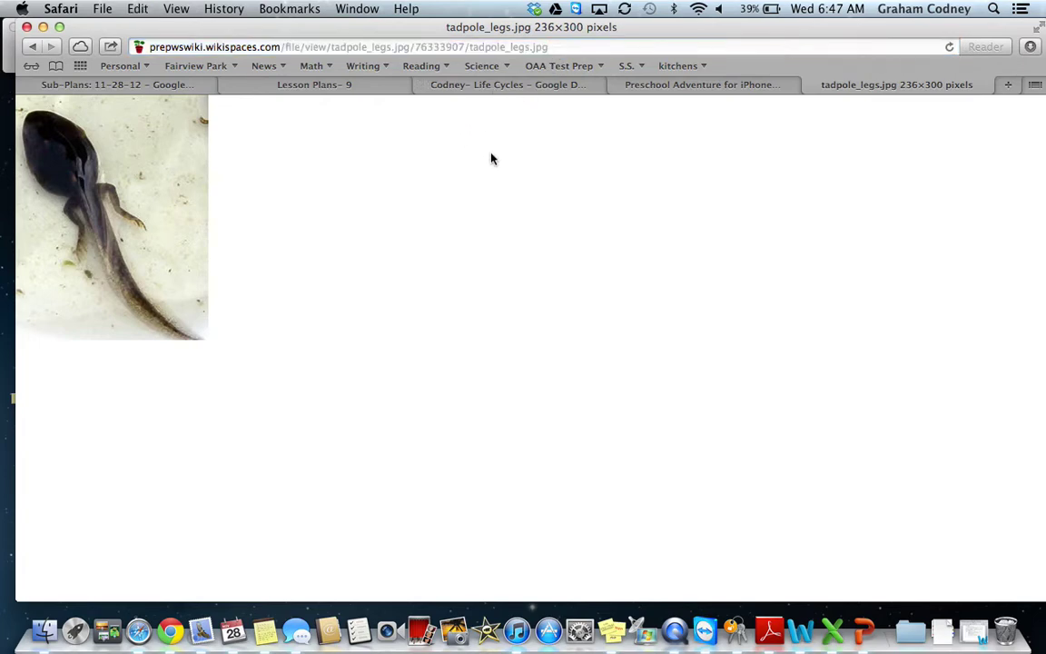
{"action": "left_click", "coordinate": [441, 46]}
{"action": "key", "text": "super+c"}
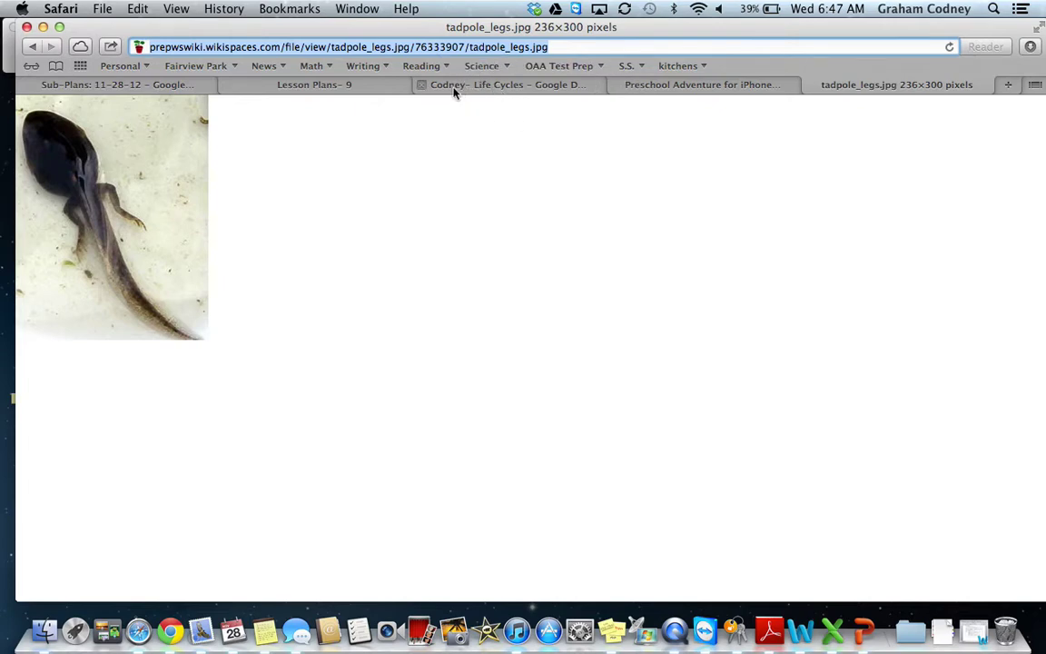
- Paste the copied tadpole image URL into the picture cell of the slide 4, Stage 3 row in the life cycles script table
{"action": "left_click", "coordinate": [498, 90]}
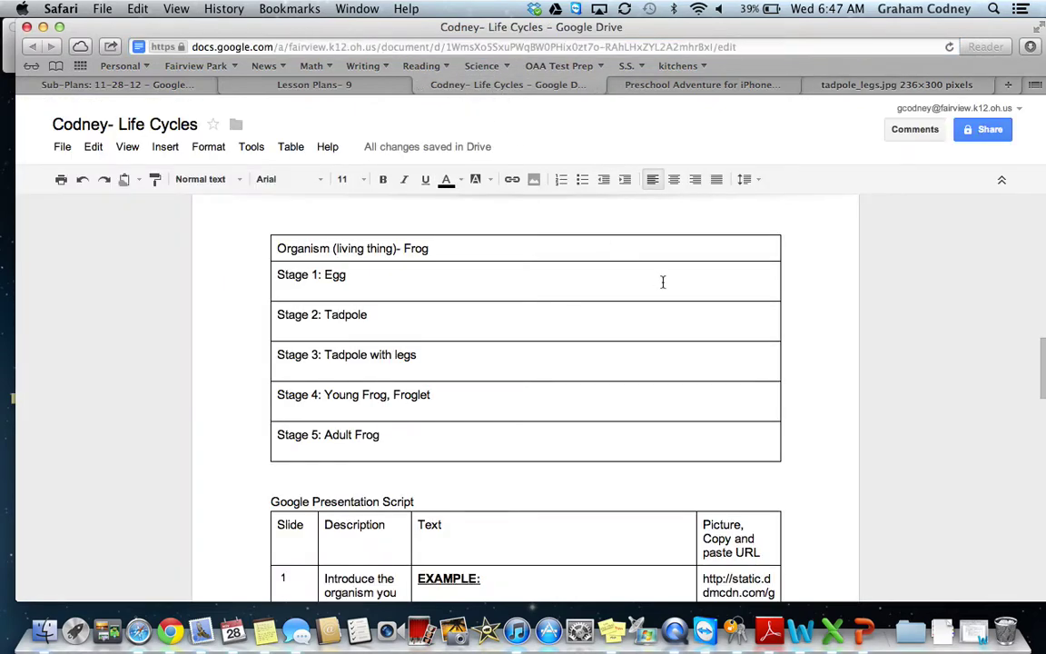
{"action": "scroll", "coordinate": [661, 281], "scroll_direction": "down", "scroll_amount": 5}
{"action": "scroll", "coordinate": [665, 287], "scroll_direction": "down", "scroll_amount": 8}
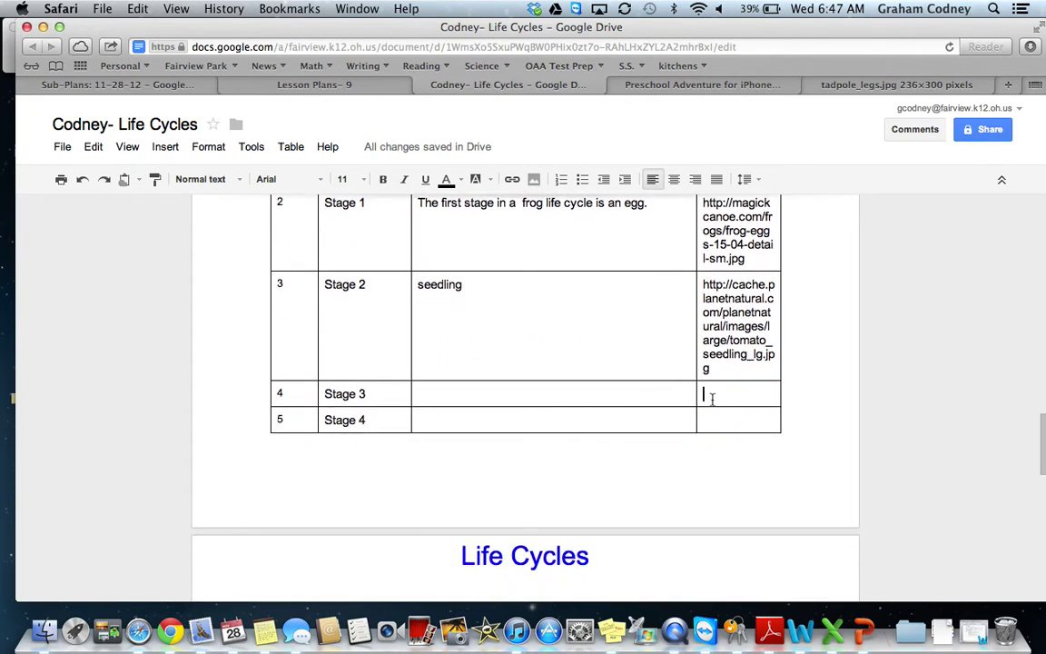
{"action": "key", "text": "super+v"}
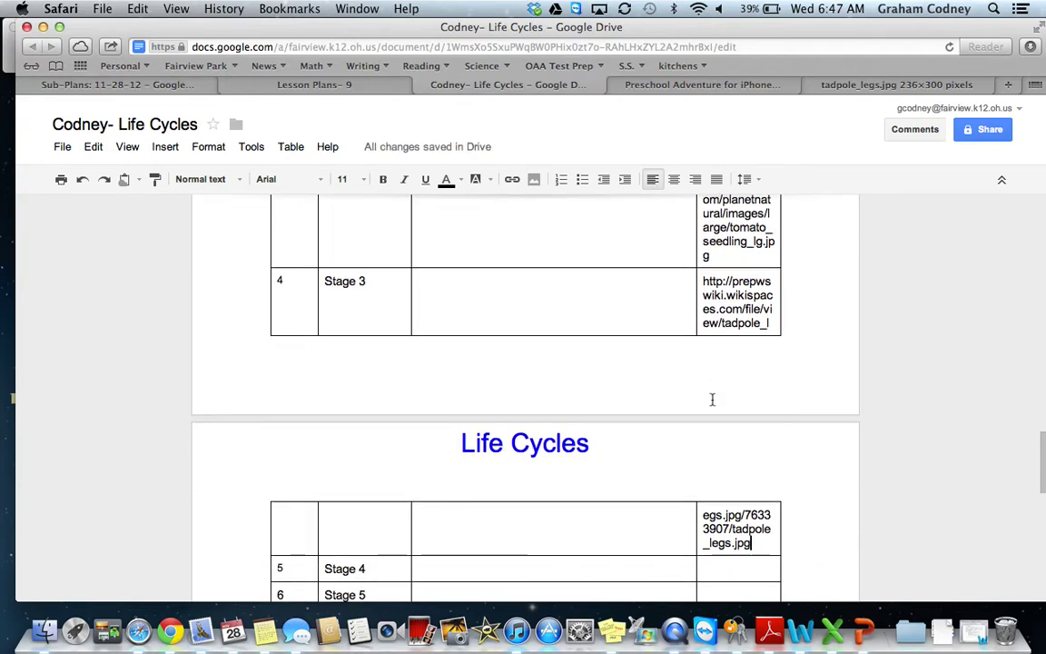
- Go to the Google Drive file list in a new tab and open the "Prime vs Composite #'s" presentation
{"action": "left_click", "coordinate": [283, 81]}
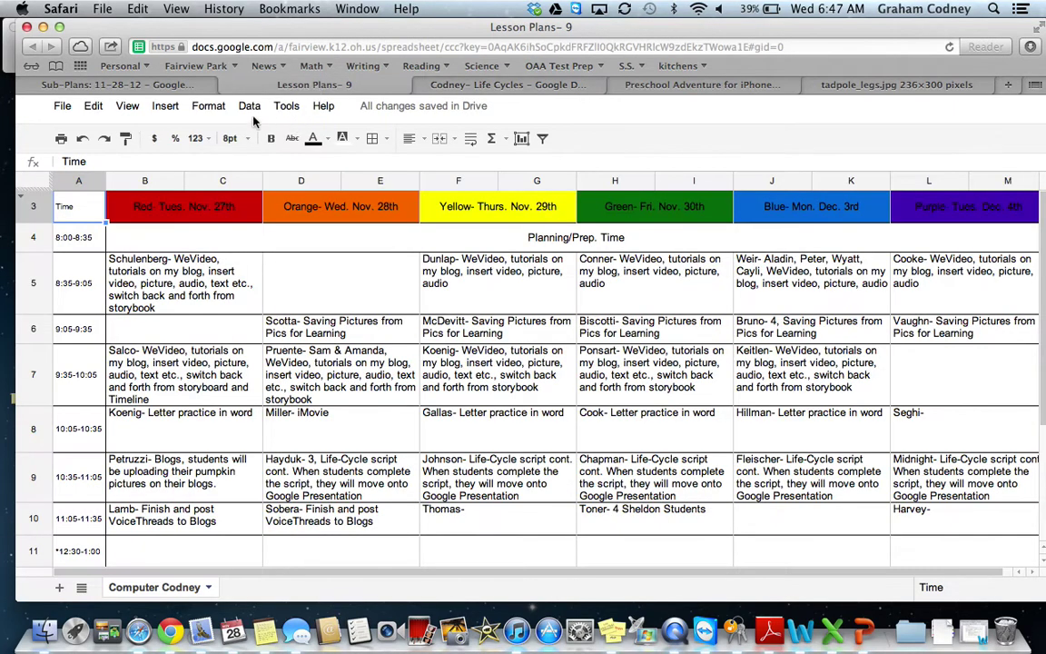
{"action": "left_click", "coordinate": [162, 81]}
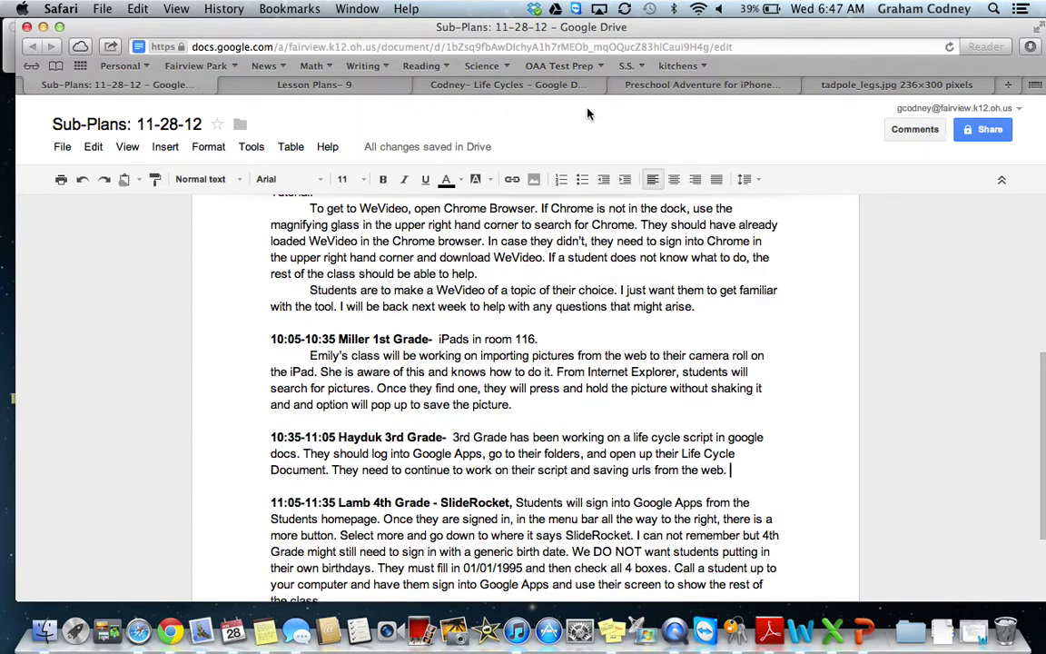
{"action": "left_click", "coordinate": [1009, 85]}
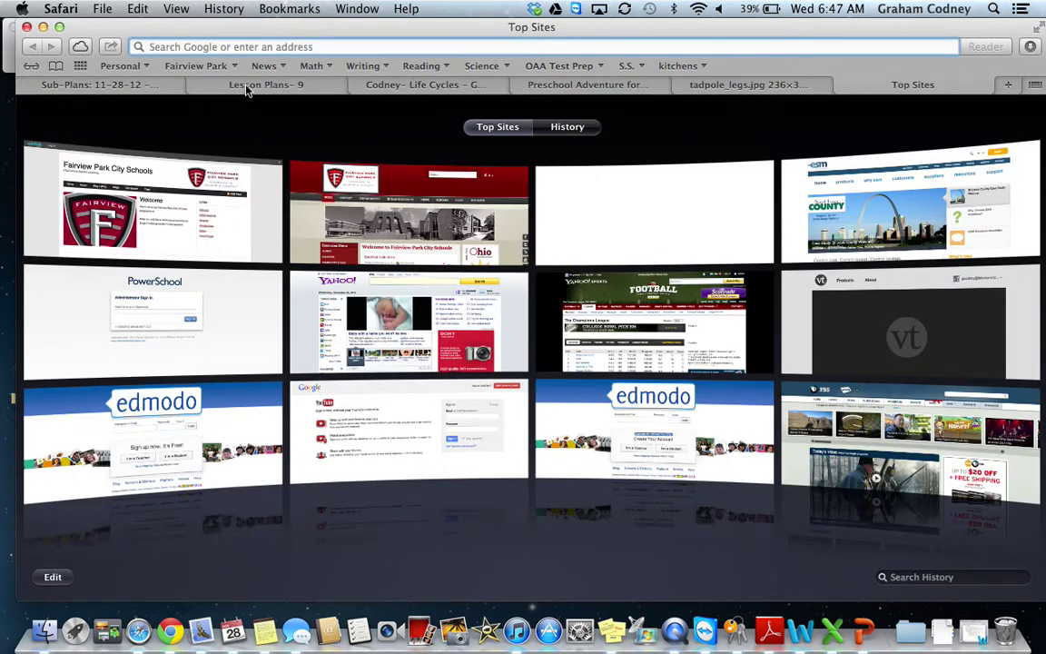
{"action": "left_click", "coordinate": [208, 67]}
{"action": "left_click", "coordinate": [218, 118]}
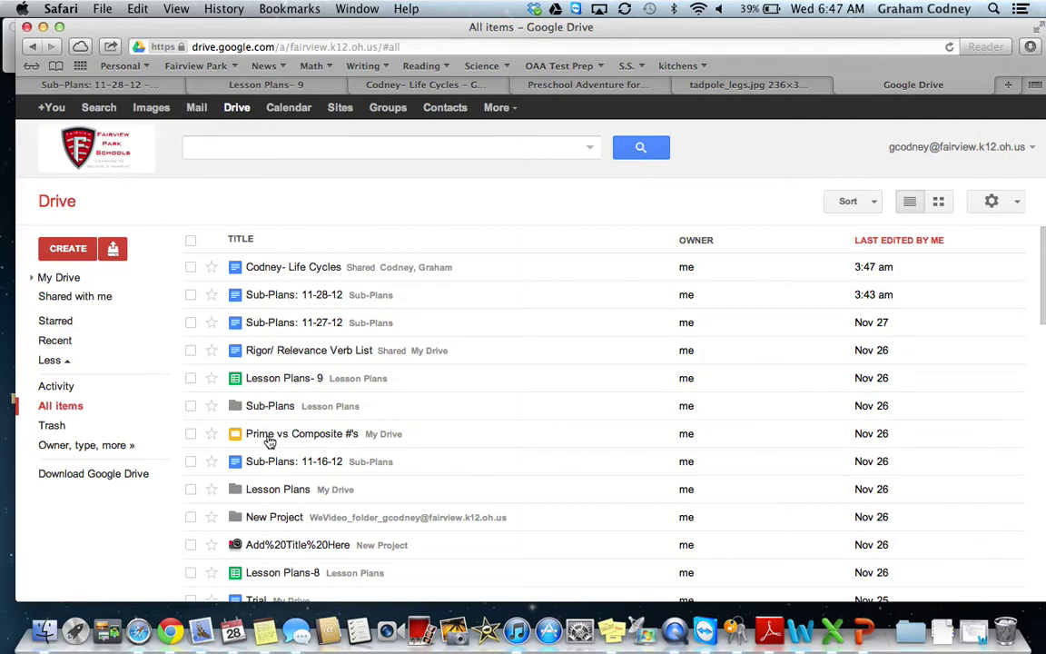
{"action": "left_click", "coordinate": [272, 436]}
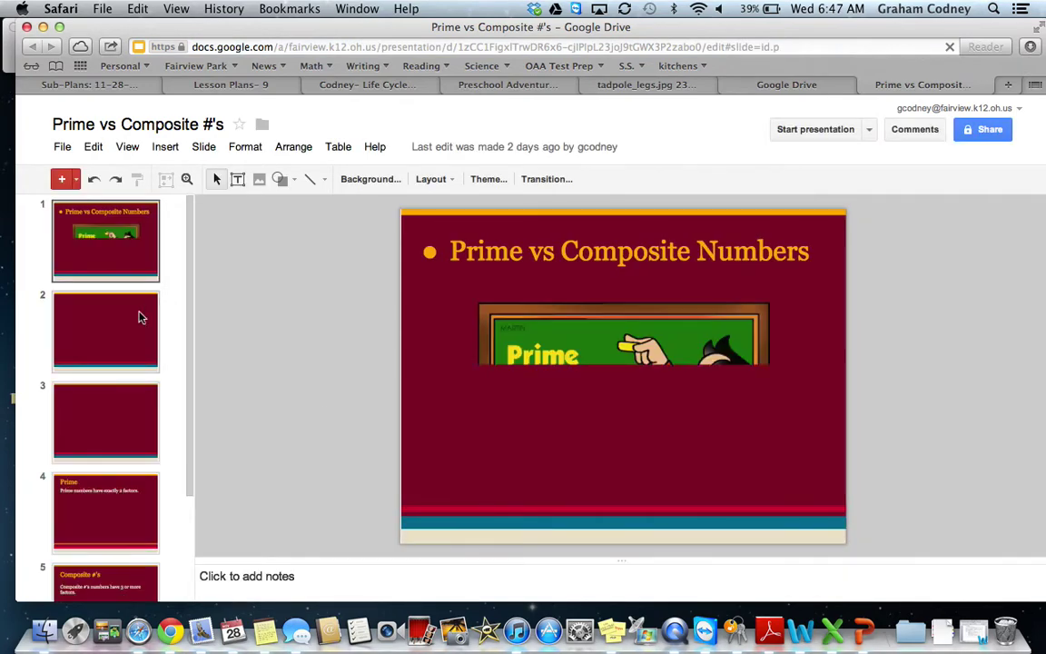
- Delete the existing object from the body of slide 2
{"action": "left_click", "coordinate": [104, 357]}
{"action": "left_click", "coordinate": [507, 354]}
{"action": "key", "text": "Delete"}
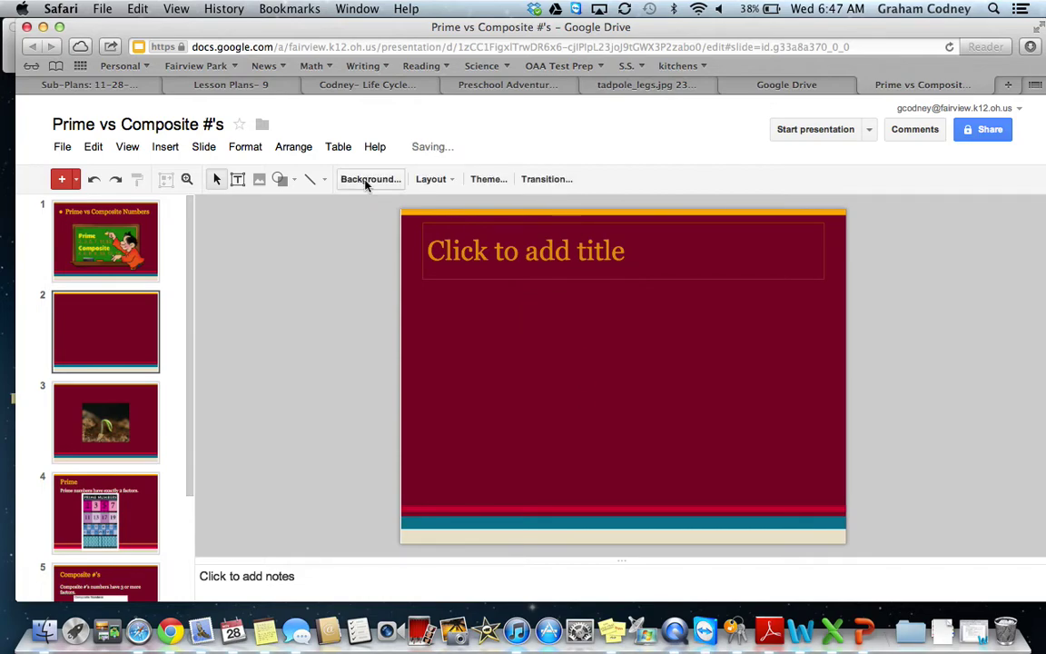
- Start inserting an image by URL on slide 2 of the presentation
{"action": "left_click", "coordinate": [165, 147]}
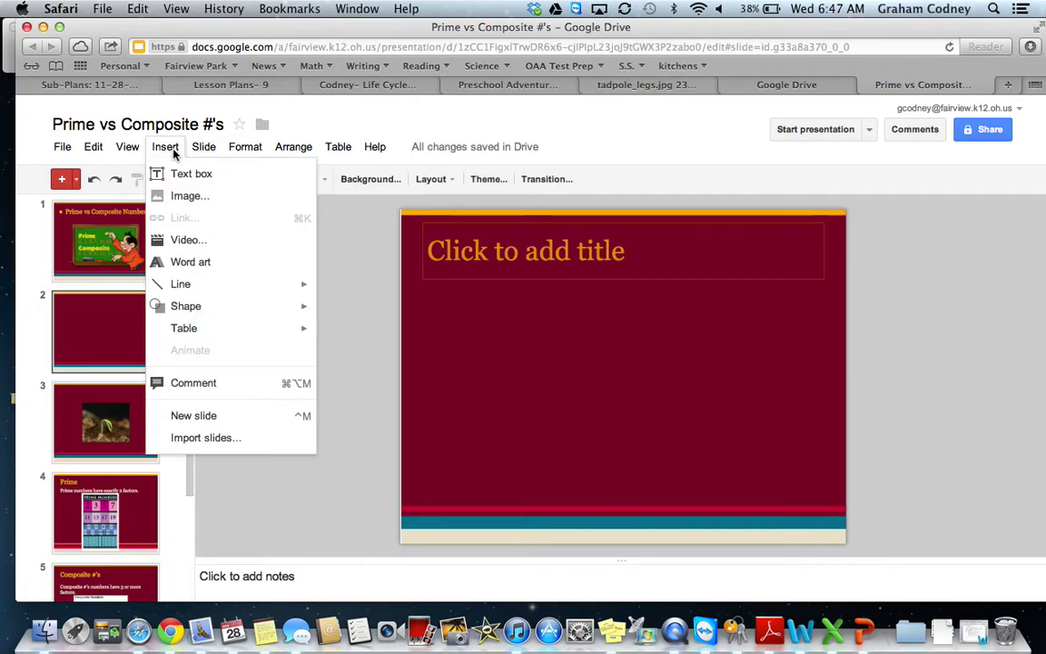
{"action": "left_click", "coordinate": [180, 196]}
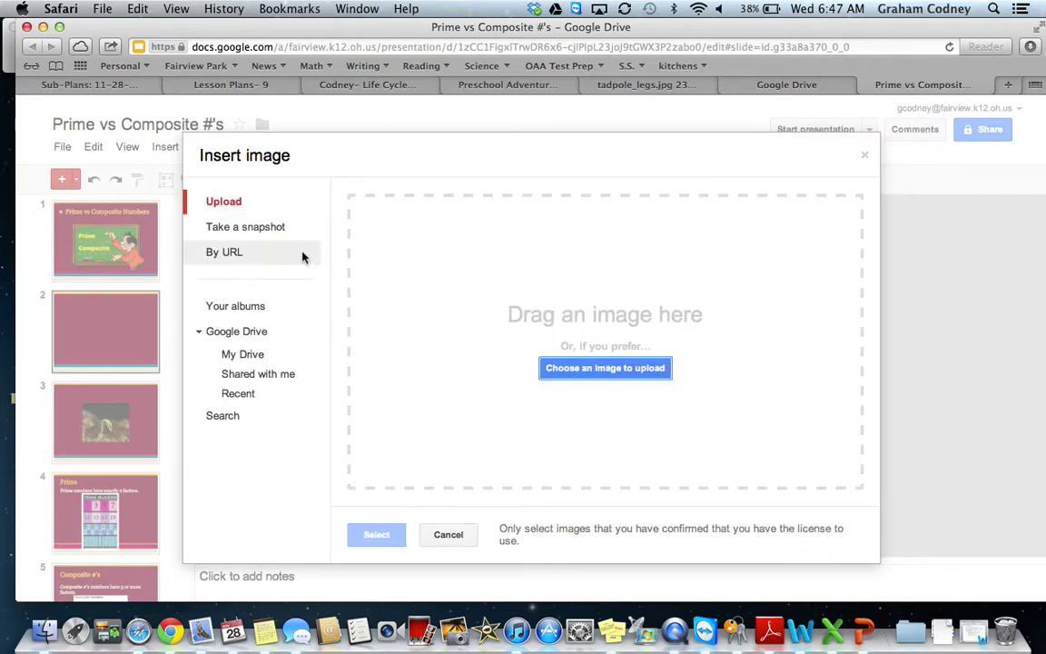
{"action": "left_click", "coordinate": [233, 258]}
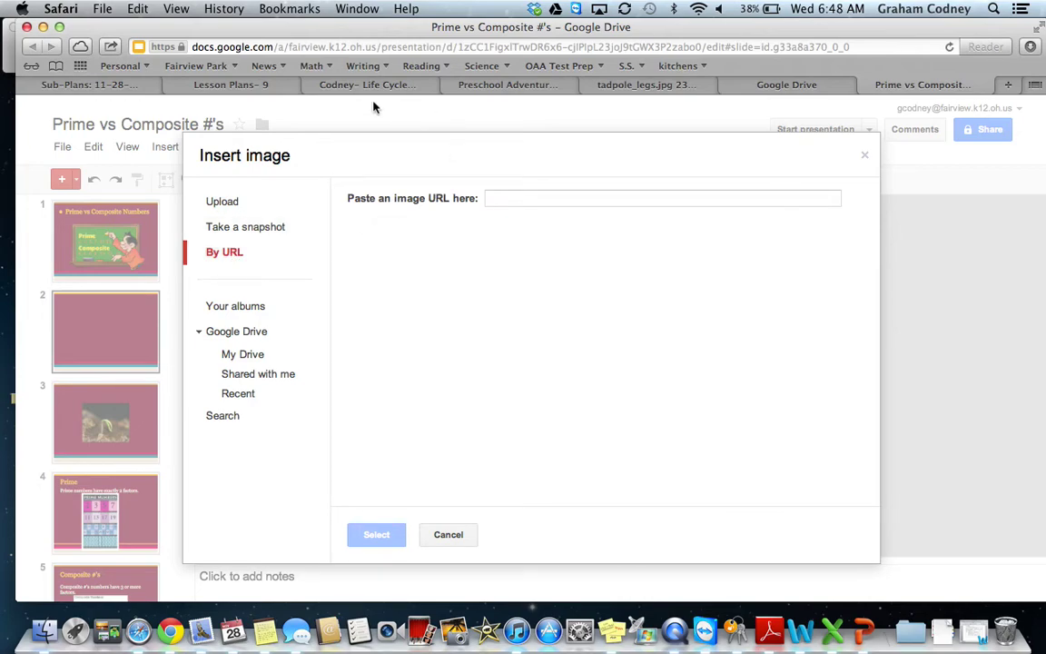
- Try the tadpole_legs.jpg address from the script's slide 4, Stage 3 row as the image URL, and clear it again
{"action": "left_click", "coordinate": [336, 83]}
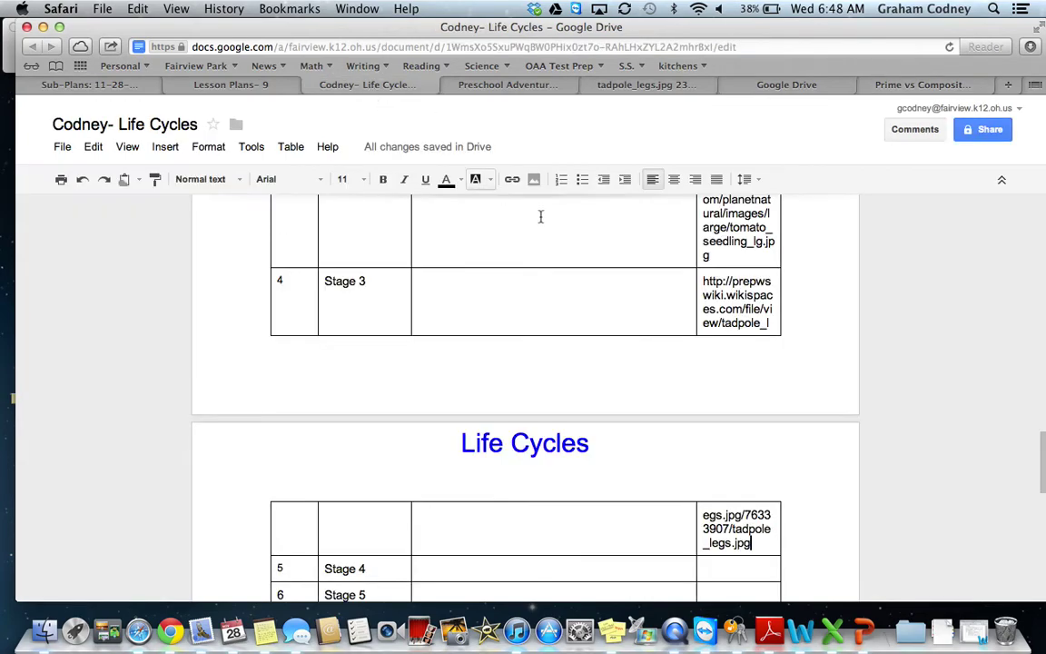
{"action": "left_click", "coordinate": [702, 275], "text": "shift"}
{"action": "key", "text": "super+c"}
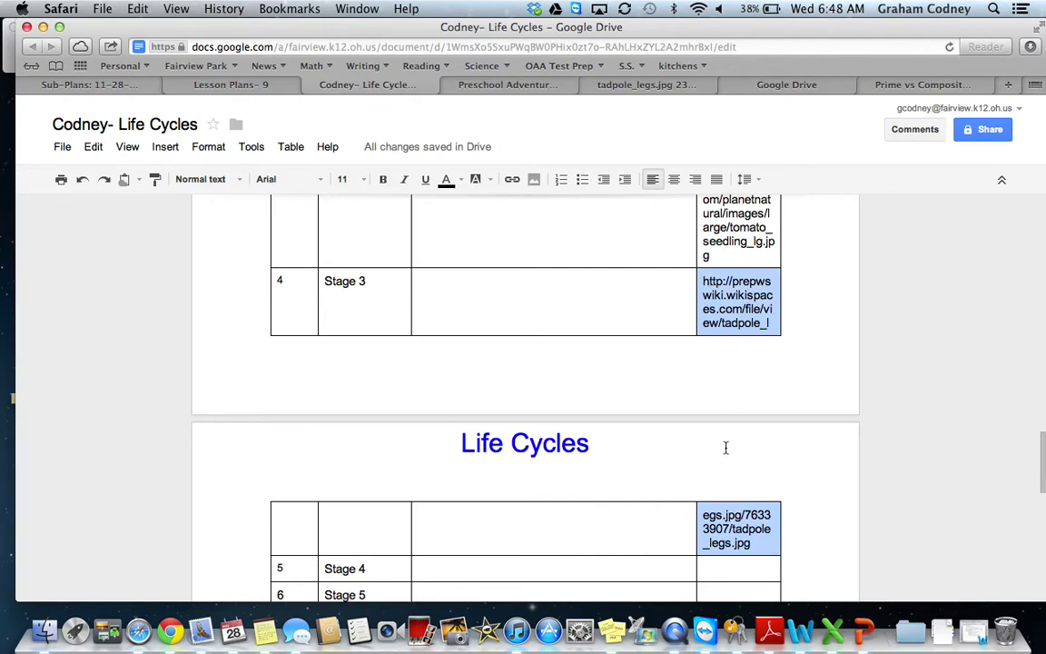
{"action": "left_click", "coordinate": [891, 91]}
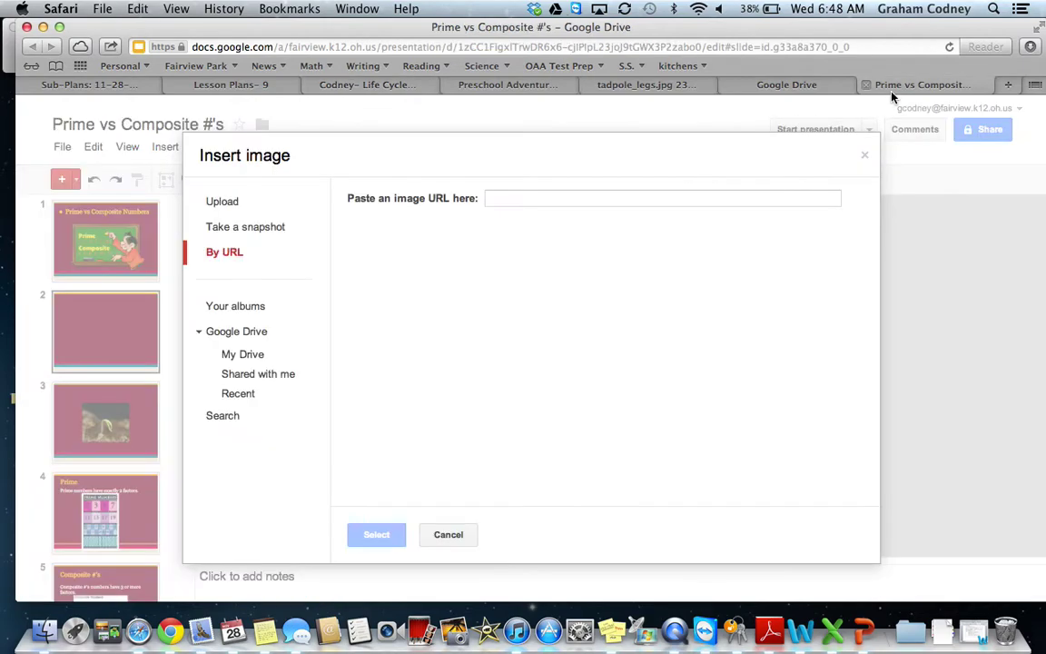
{"action": "left_click", "coordinate": [515, 196]}
{"action": "key", "text": "super+v"}
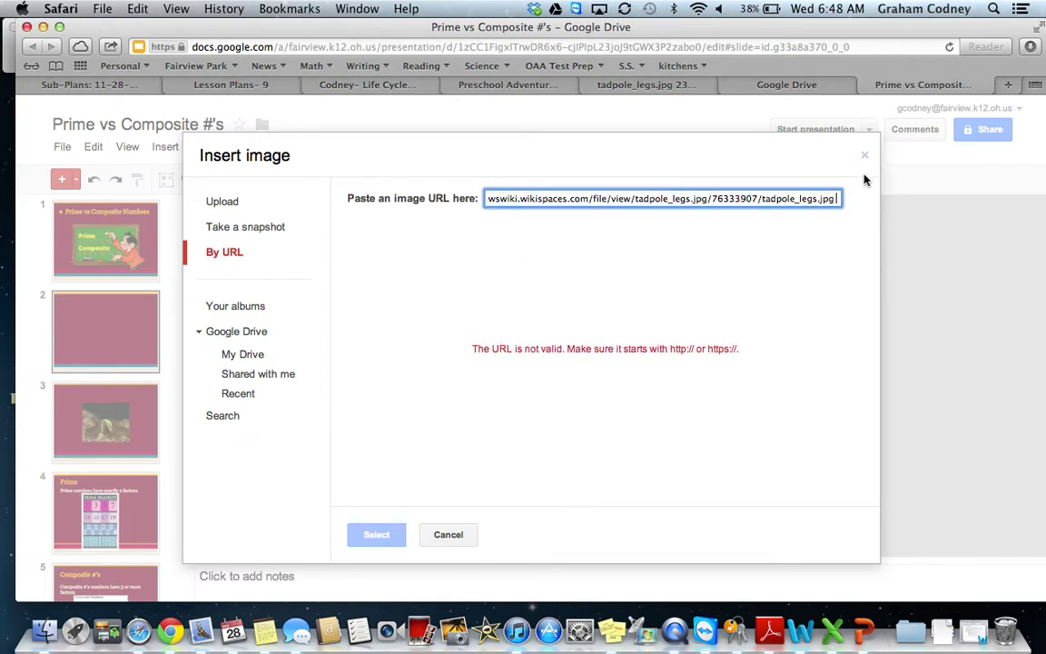
{"action": "triple_click", "coordinate": [836, 199]}
{"action": "key", "text": "BackSpace"}
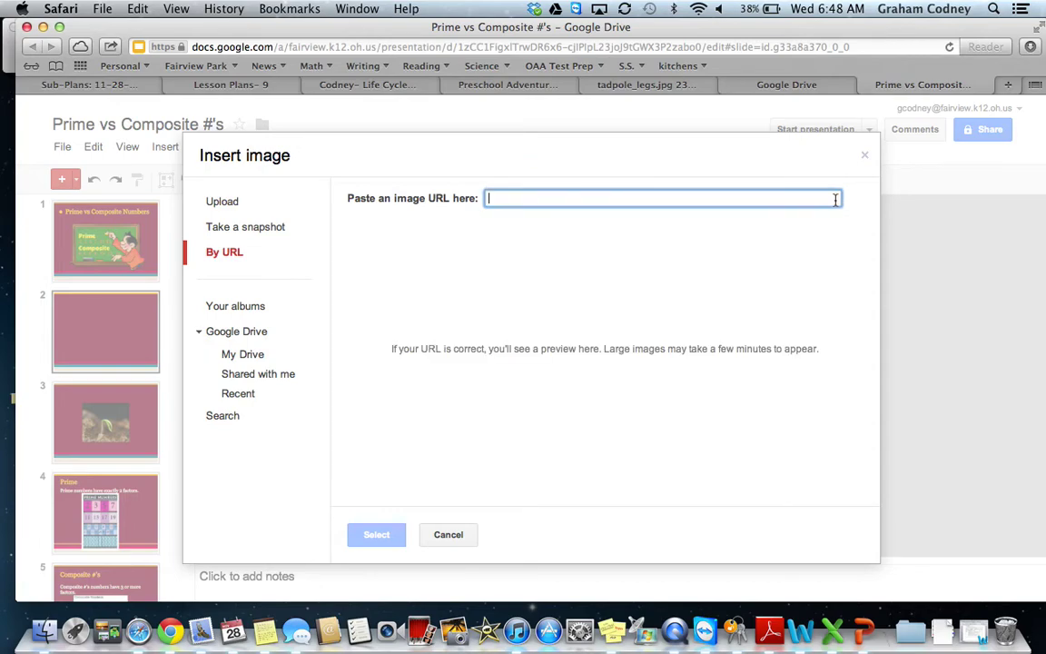
- Try the tomato_seedling_lg.jpg address from the script's slide 3, Stage 2 row as the image URL, and clear it again
{"action": "left_click", "coordinate": [390, 85]}
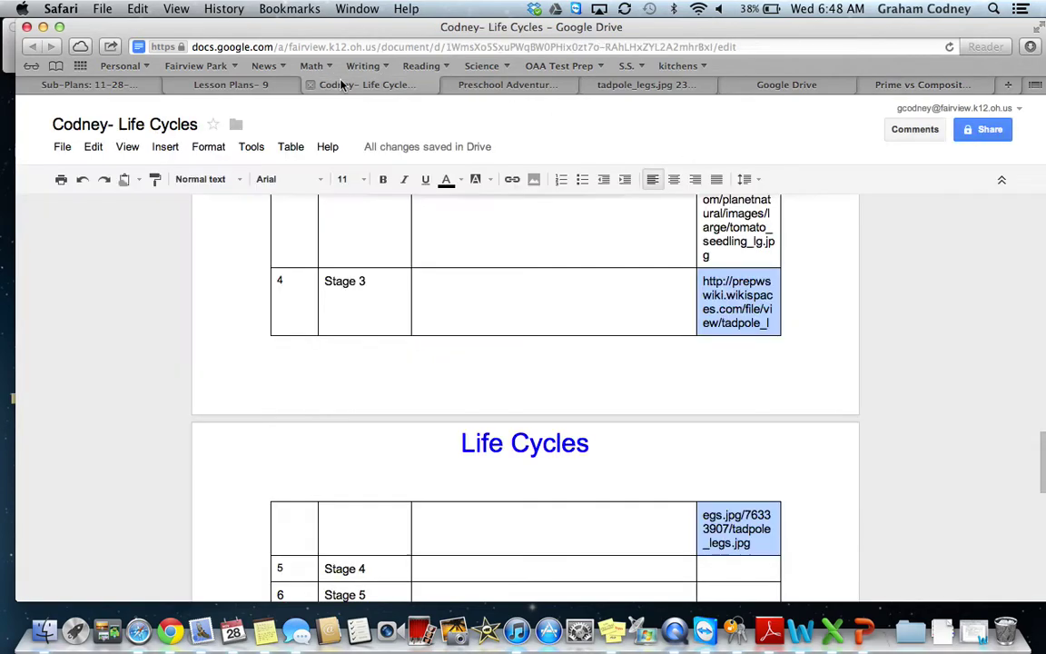
{"action": "triple_click", "coordinate": [762, 257]}
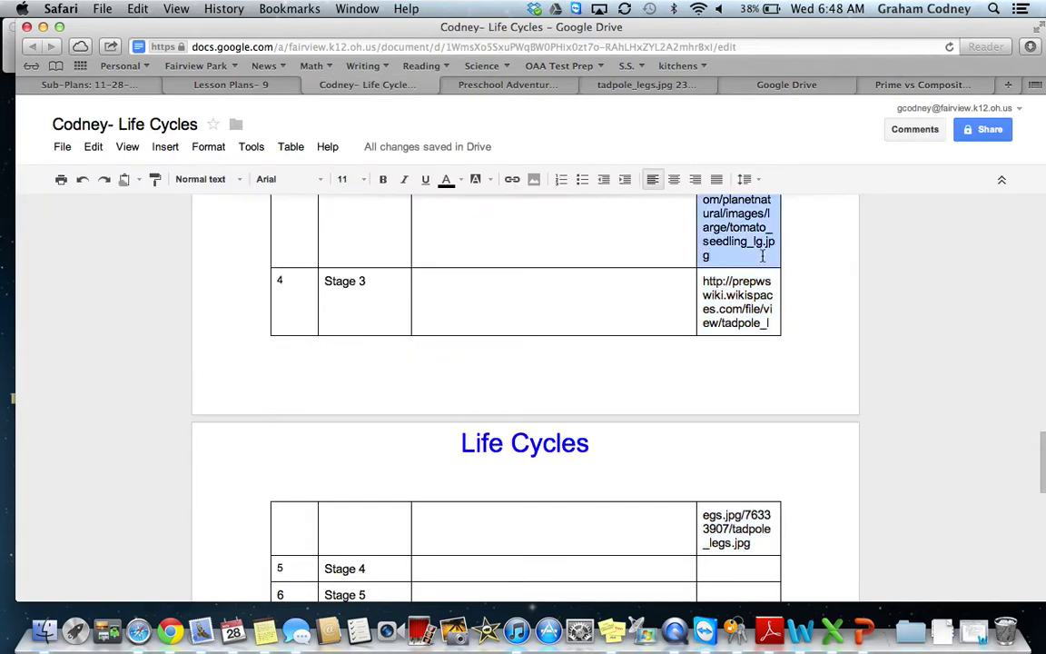
{"action": "left_click", "coordinate": [905, 86]}
{"action": "key", "text": "super+v"}
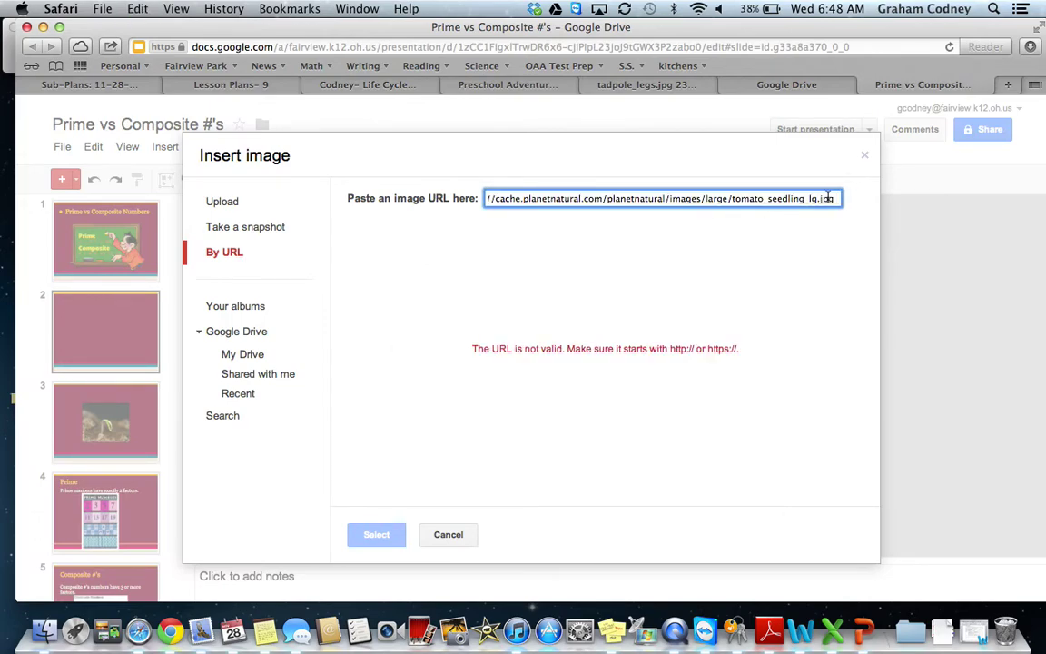
{"action": "key", "text": "super+a"}
{"action": "key", "text": "BackSpace"}
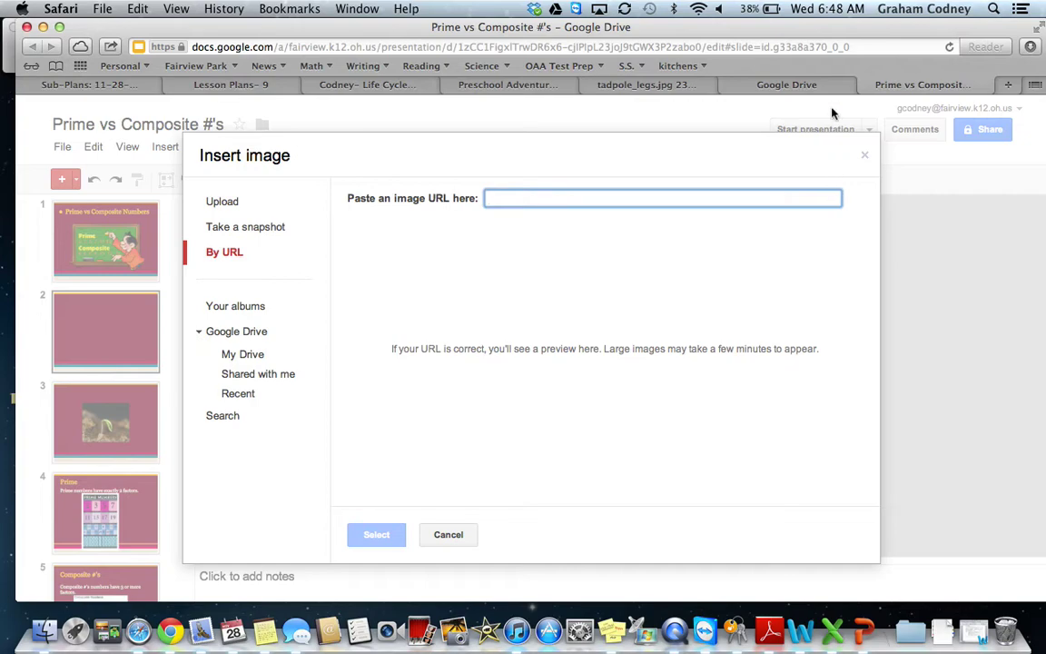
- Copy the web address of the opened tadpole_legs.jpg picture and insert that image by URL on slide 2
{"action": "left_click", "coordinate": [653, 87]}
{"action": "left_click", "coordinate": [559, 50]}
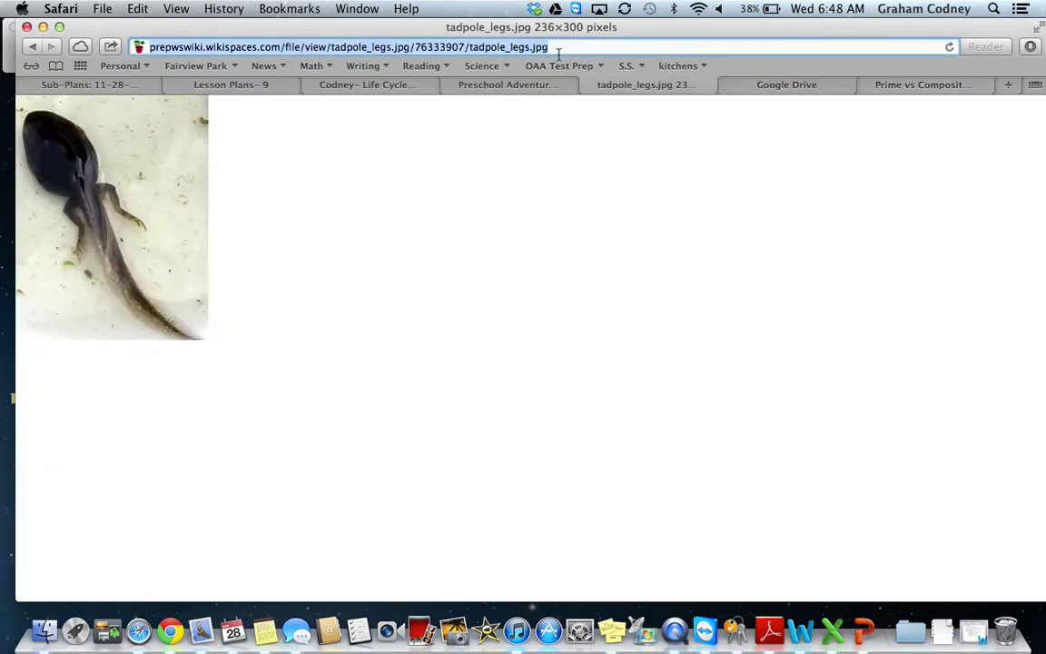
{"action": "key", "text": "super+c"}
{"action": "left_click", "coordinate": [867, 85]}
{"action": "key", "text": "super+v"}
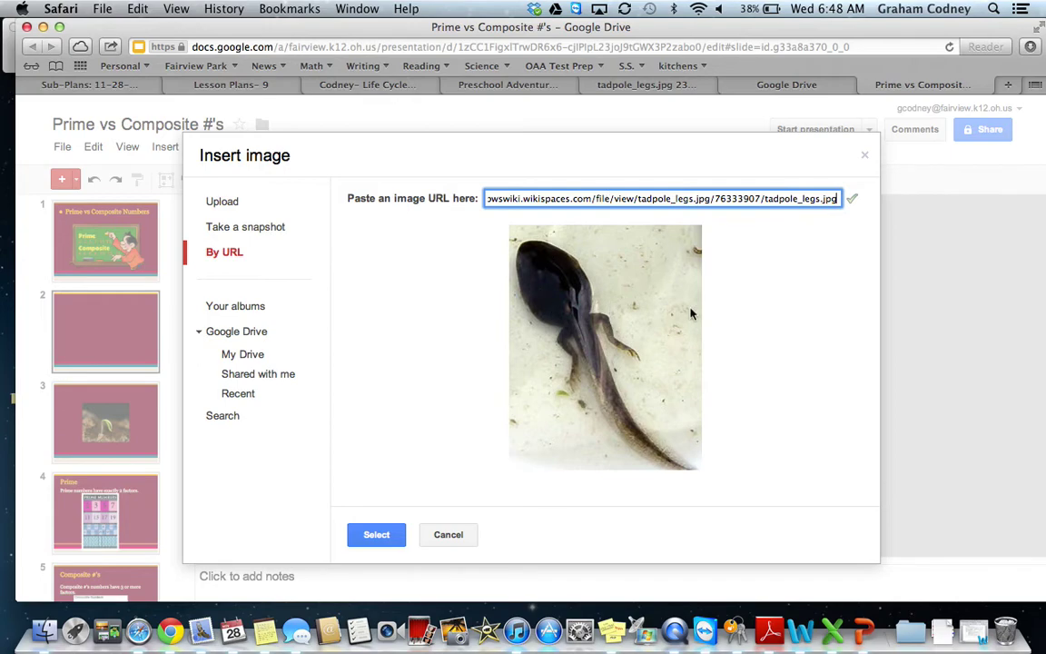
{"action": "left_click", "coordinate": [377, 533]}
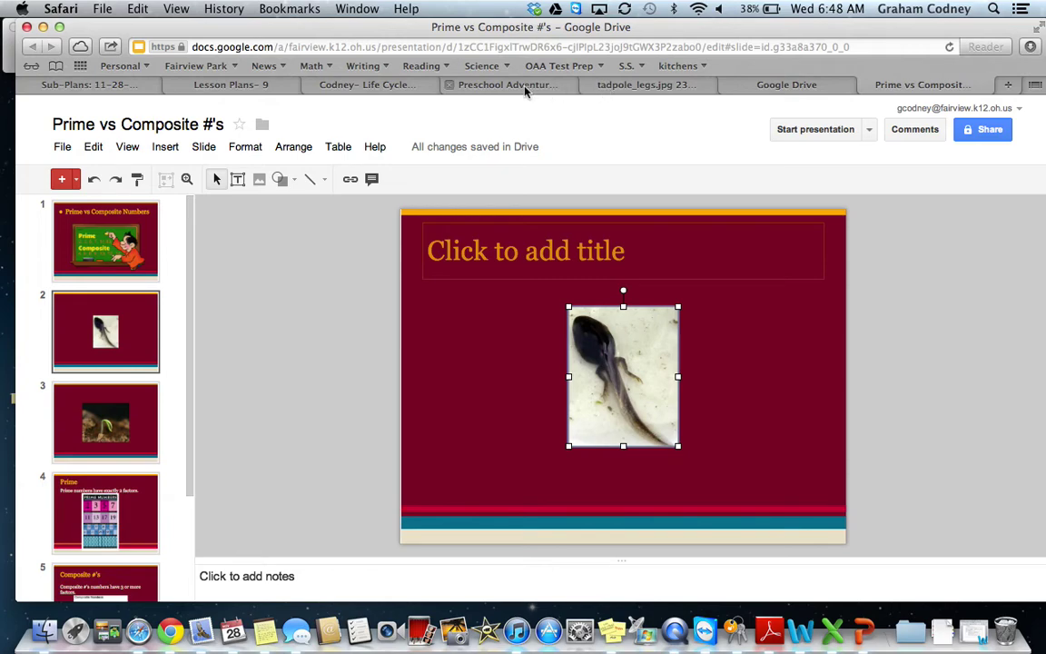
- Delete the text "seedling" from the slide 3, Stage 2 row of the life cycles script table
{"action": "left_click", "coordinate": [400, 88]}
{"action": "scroll", "coordinate": [404, 264], "scroll_direction": "up", "scroll_amount": 3}
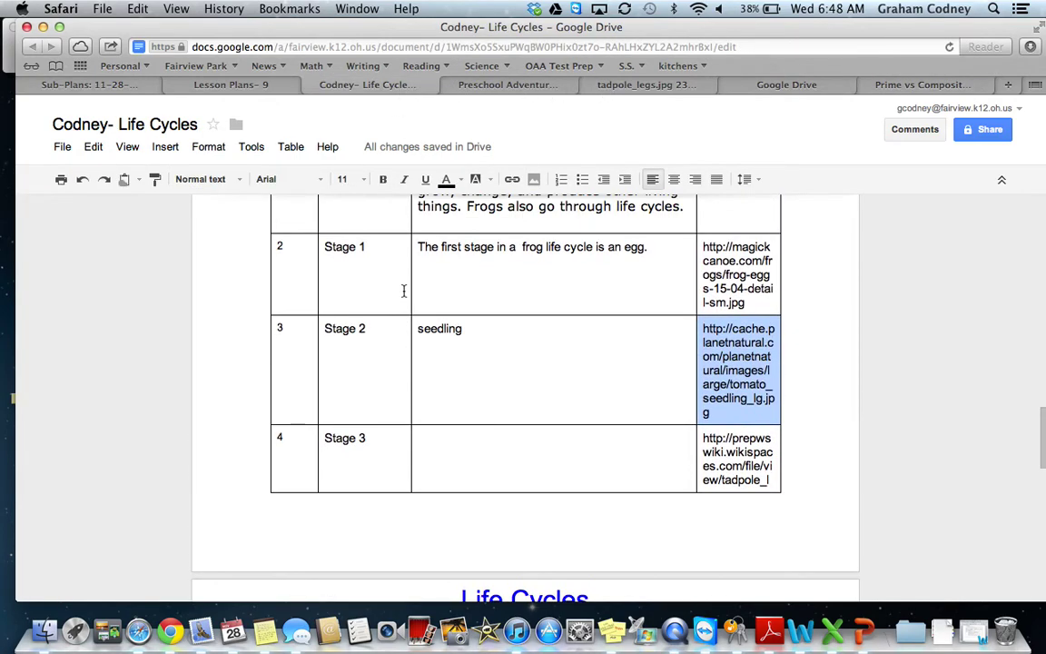
{"action": "scroll", "coordinate": [404, 290], "scroll_direction": "up", "scroll_amount": 3}
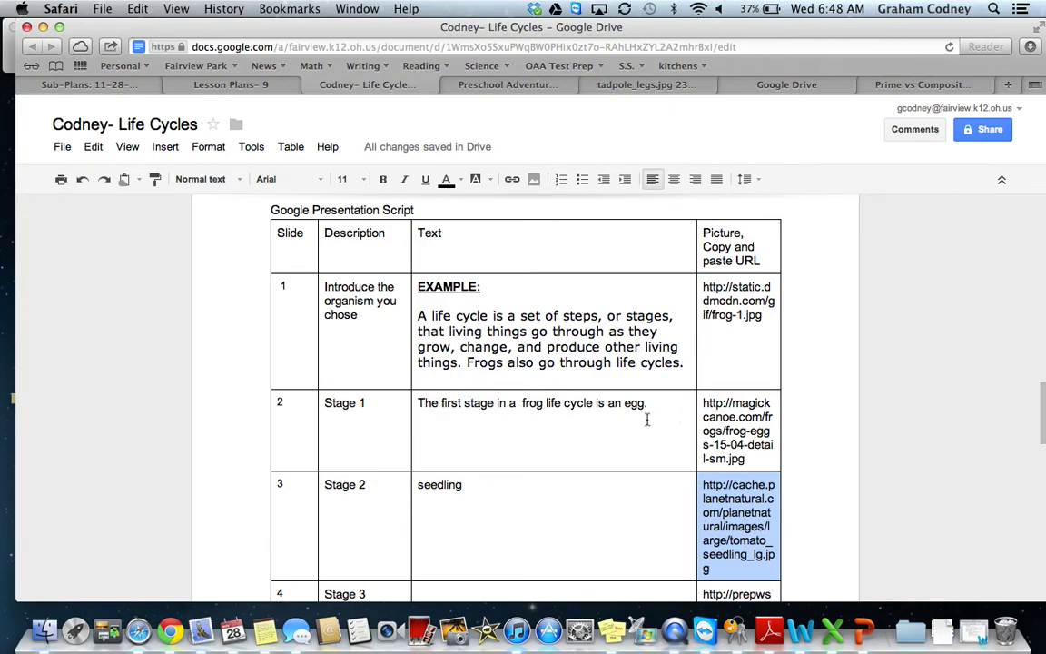
{"action": "left_click_drag", "start_coordinate": [473, 490], "coordinate": [424, 483]}
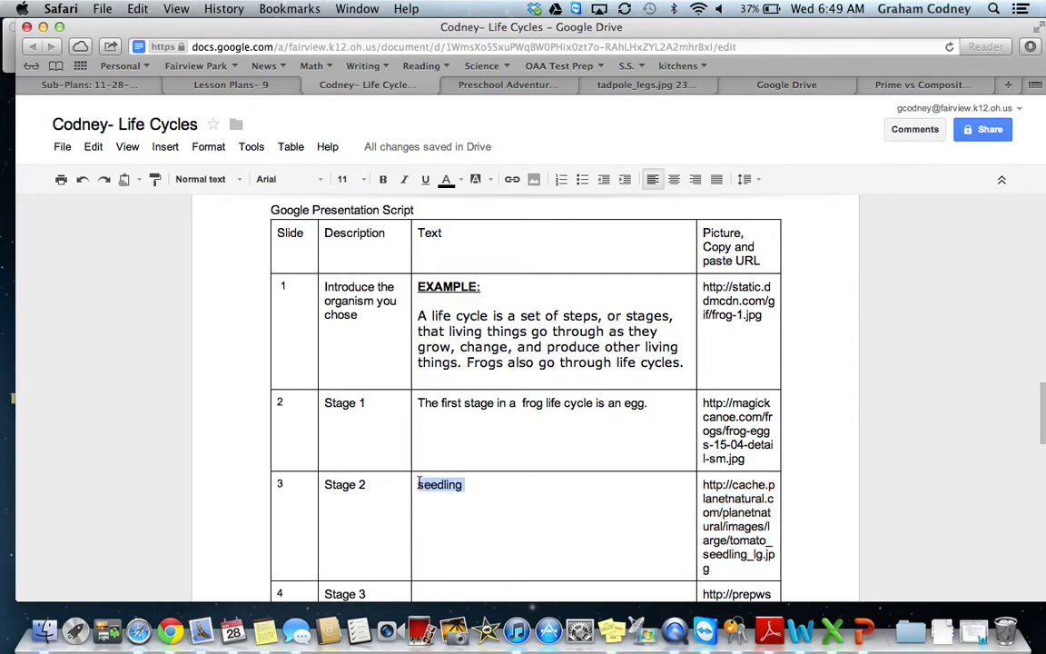
{"action": "key", "text": "BackSpace"}
- Write "The second stage in a frog's life cycle is the tadpole stage." as the Stage 2 text in the script table
{"action": "scroll", "coordinate": [312, 436], "scroll_direction": "up", "scroll_amount": 10}
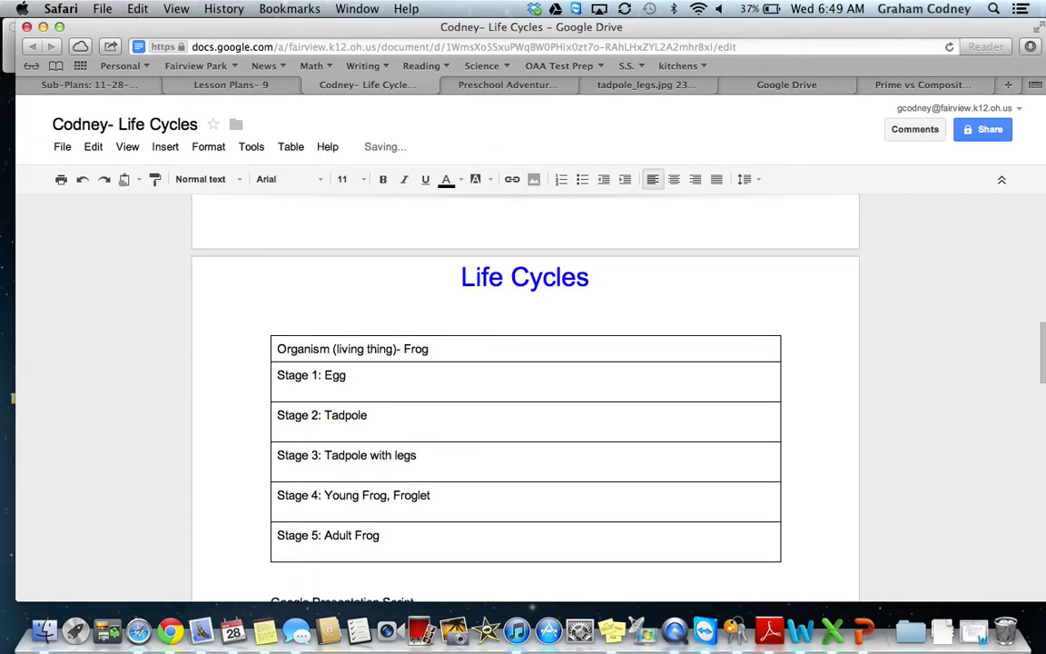
{"action": "scroll", "coordinate": [313, 436], "scroll_direction": "down", "scroll_amount": 8}
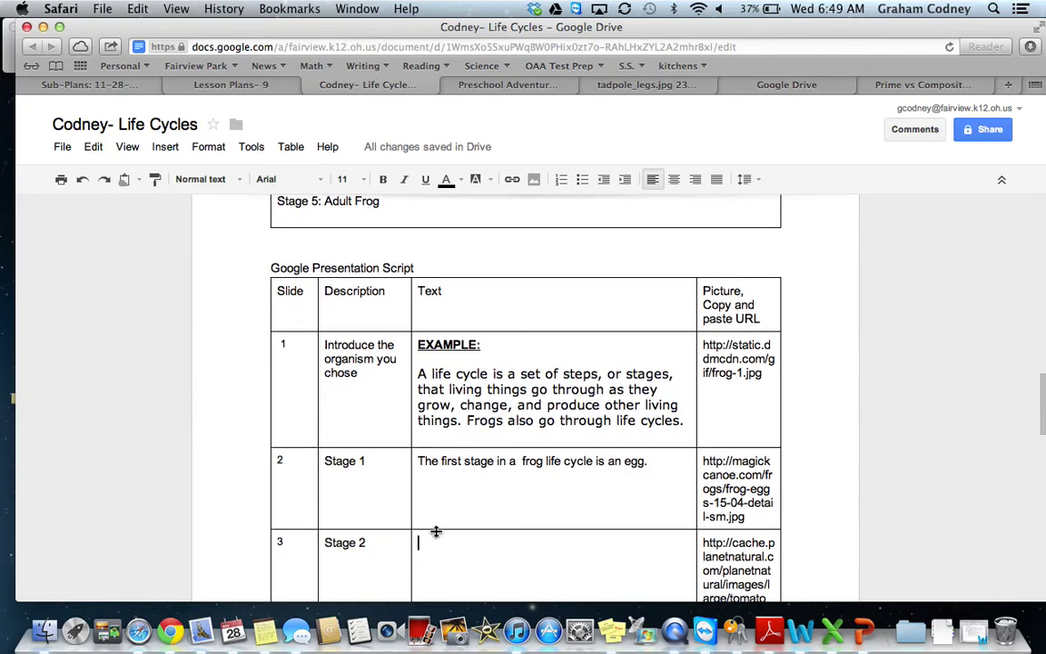
{"action": "type", "text": "The secon"}
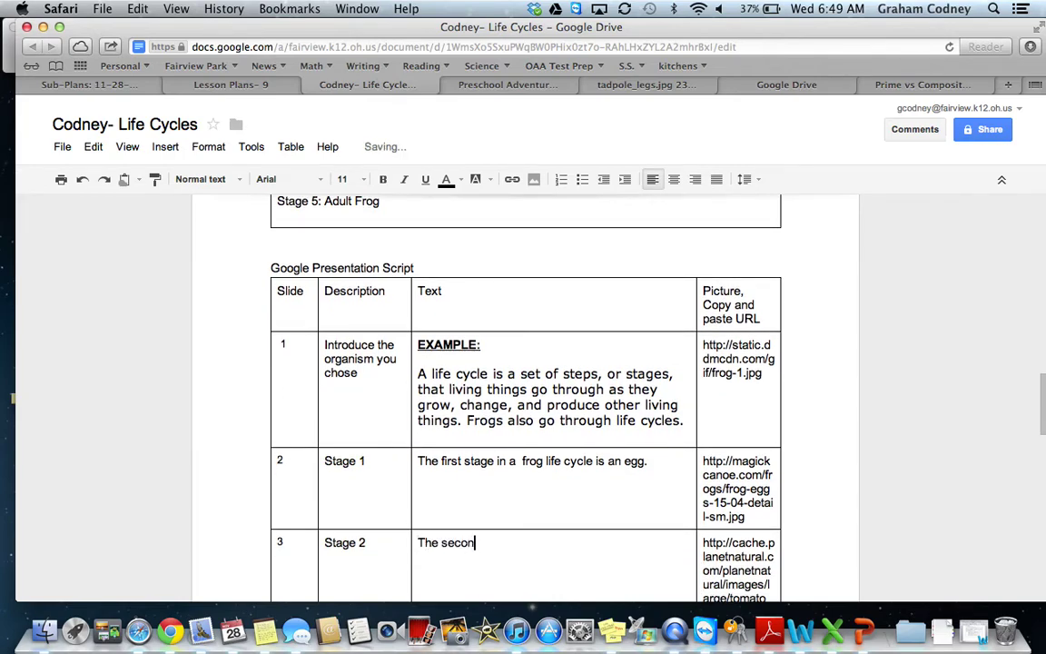
{"action": "type", "text": "d stage in a frog"}
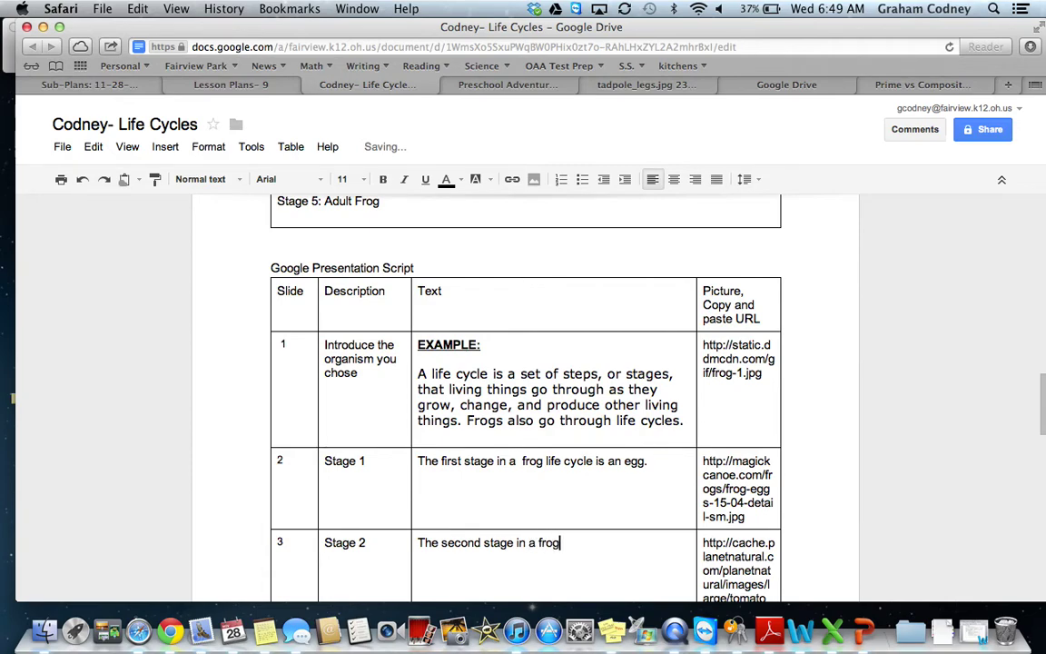
{"action": "type", "text": "'s life cycle is"}
{"action": "scroll", "coordinate": [524, 399], "scroll_direction": "up", "scroll_amount": 5}
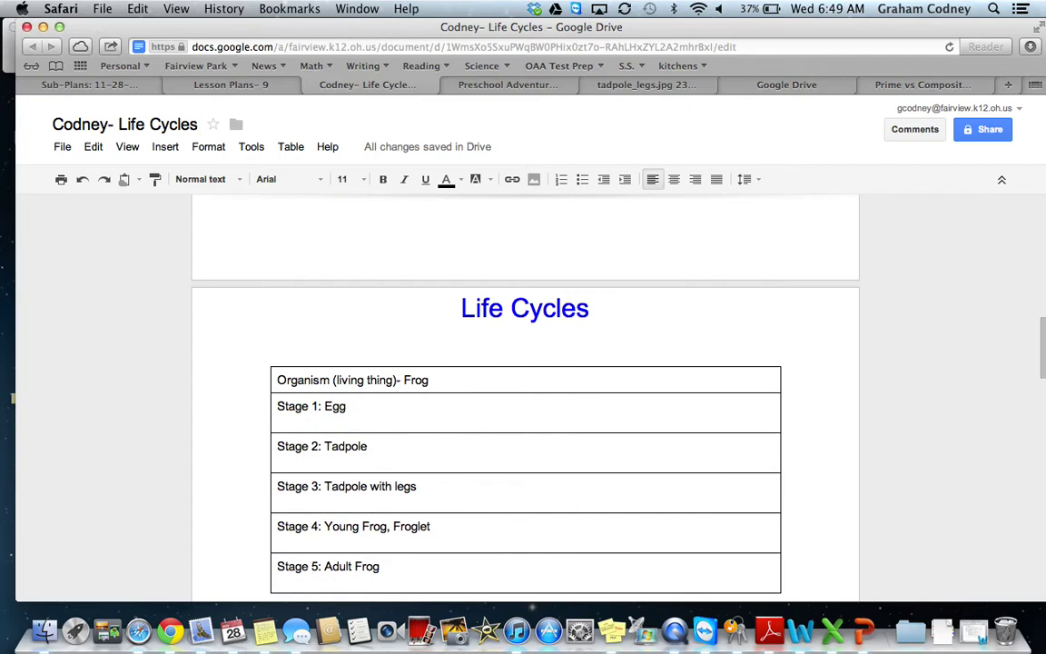
{"action": "scroll", "coordinate": [263, 434], "scroll_direction": "down", "scroll_amount": 5}
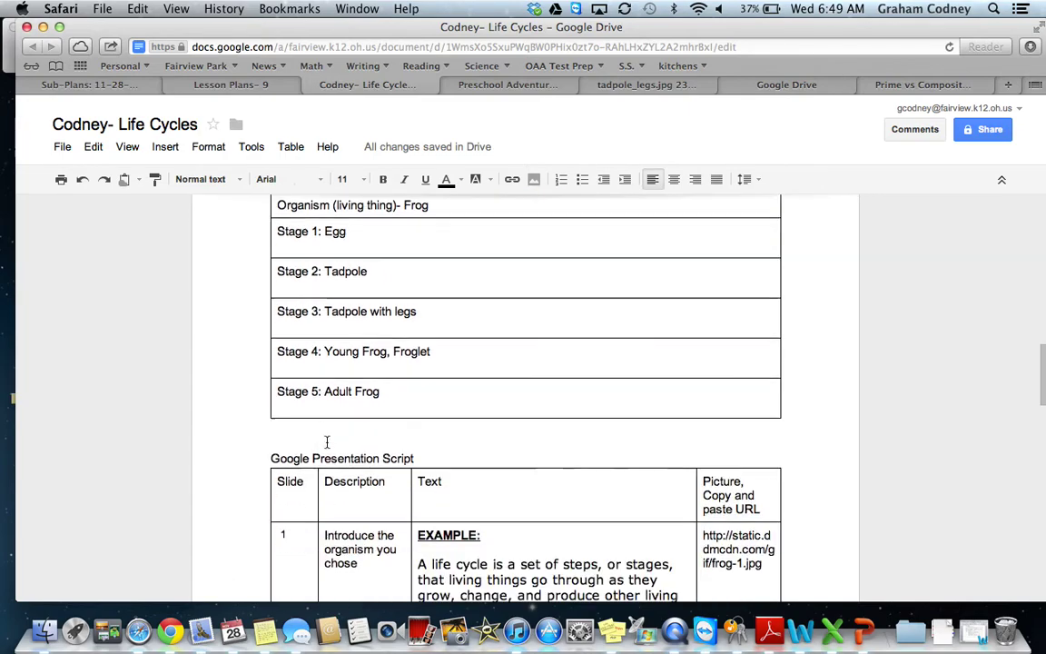
{"action": "scroll", "coordinate": [327, 442], "scroll_direction": "down", "scroll_amount": 2}
{"action": "type", "text": "the"}
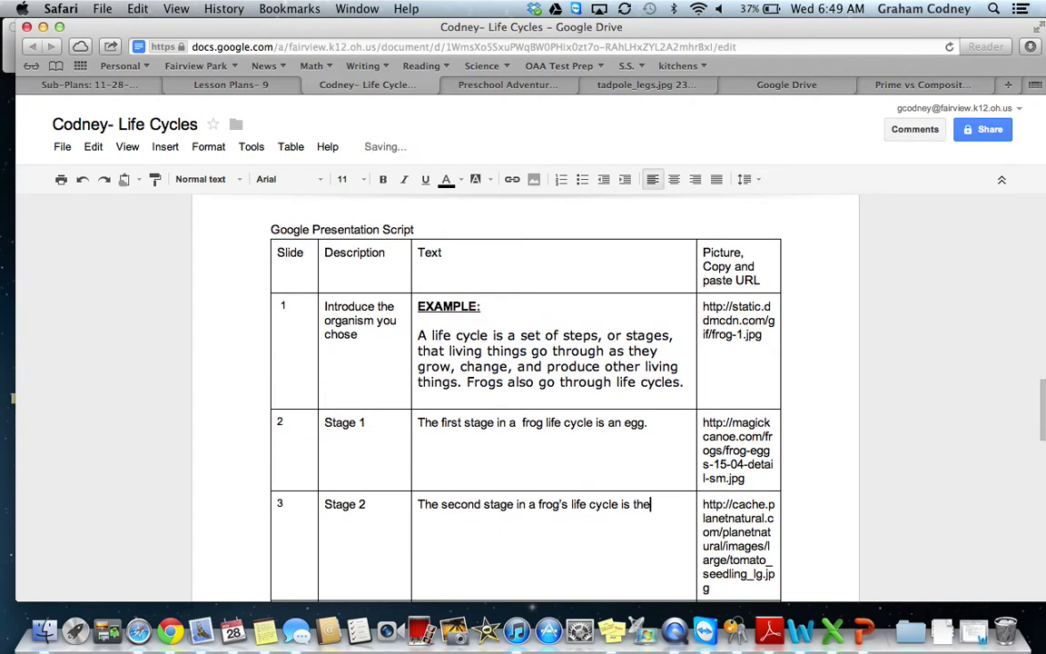
{"action": "type", "text": " tadpole stage."}
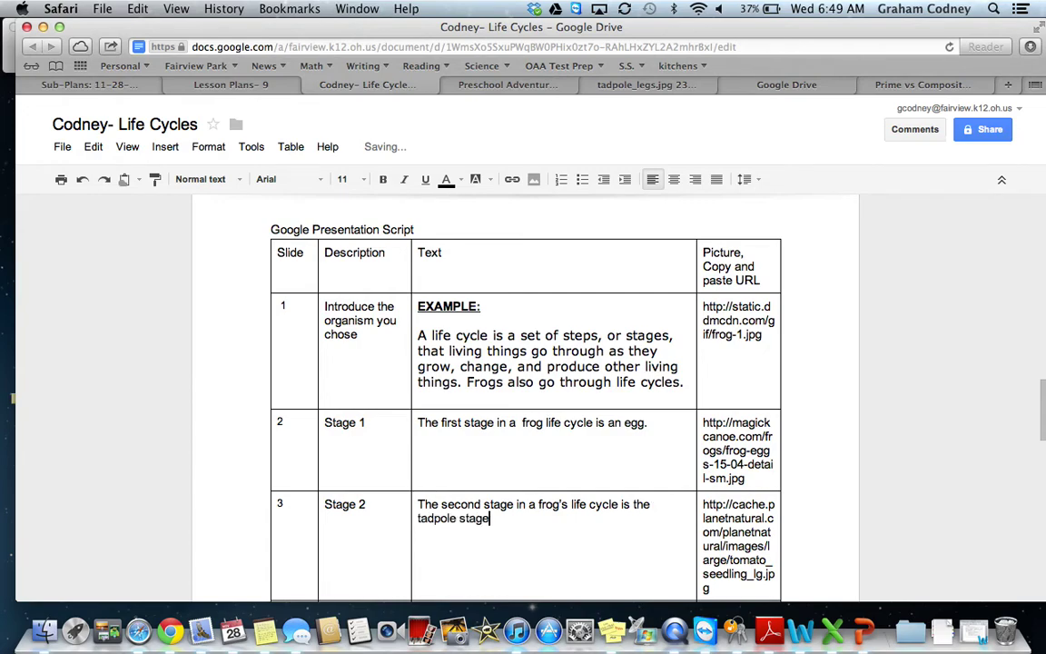
- Reuse the Google Drive tab to search Google for "tadpole" and show the image results
{"action": "left_click", "coordinate": [815, 88]}
{"action": "key", "text": "super+l"}
{"action": "type", "text": "tadpole"}
{"action": "key", "text": "Return"}
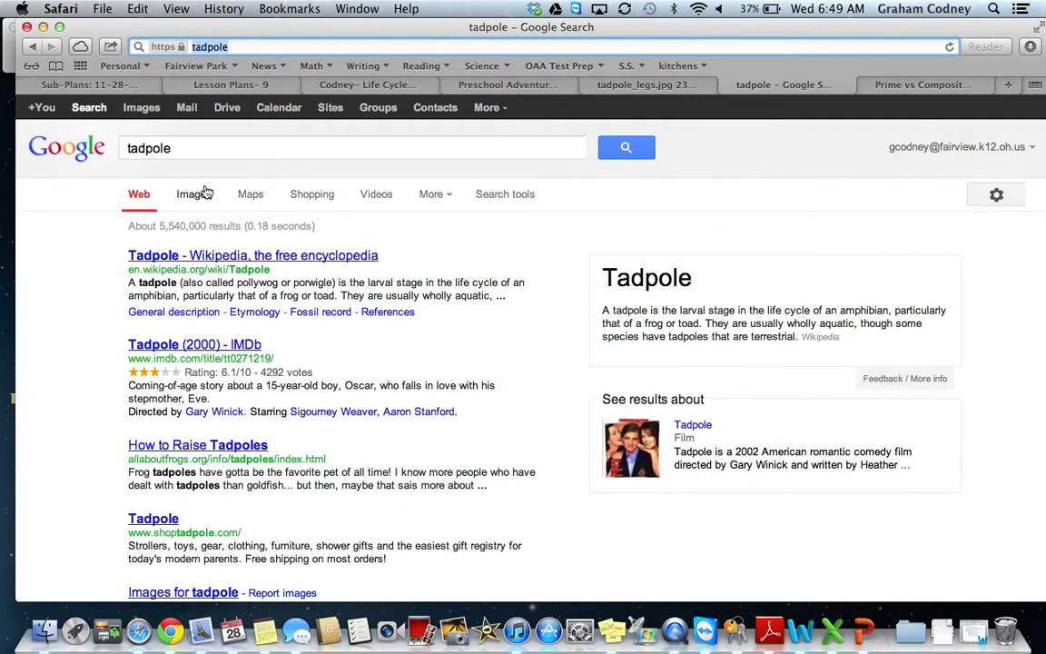
{"action": "left_click", "coordinate": [196, 194]}
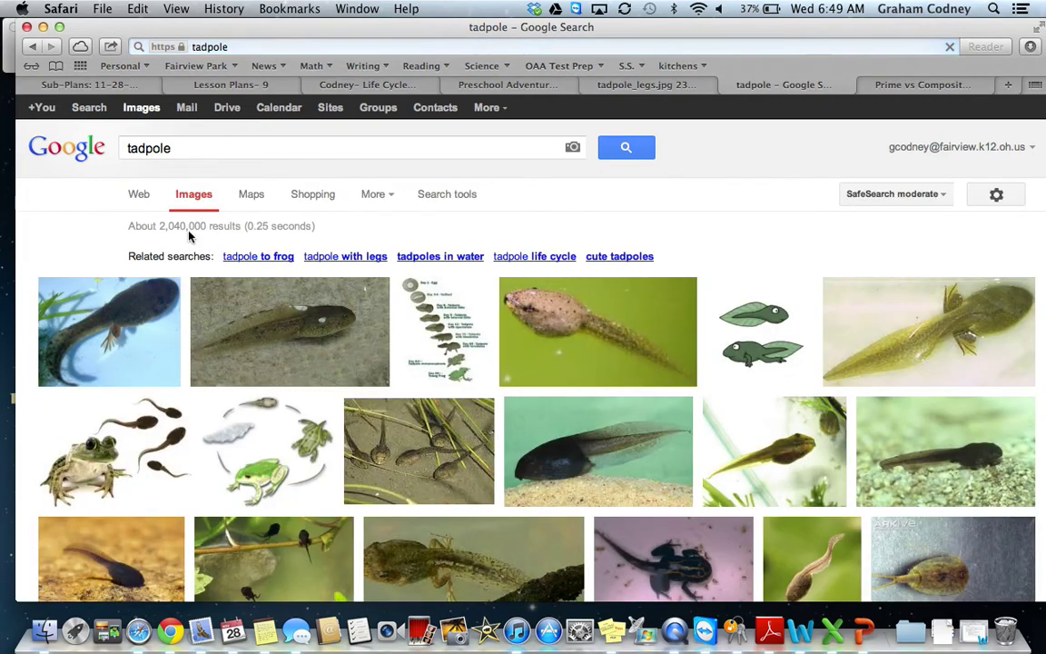
- Open the full-size version of the "tadpole nc botanical garden 52406.JPG" picture and copy its web address
{"action": "mouse_move", "coordinate": [481, 305]}
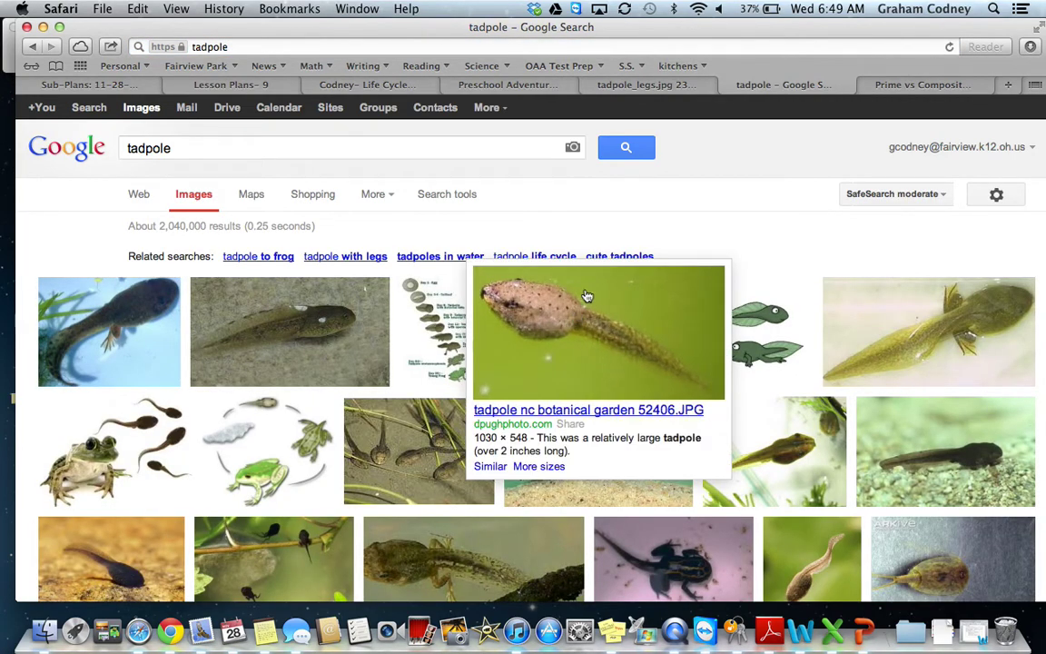
{"action": "left_click", "coordinate": [492, 271]}
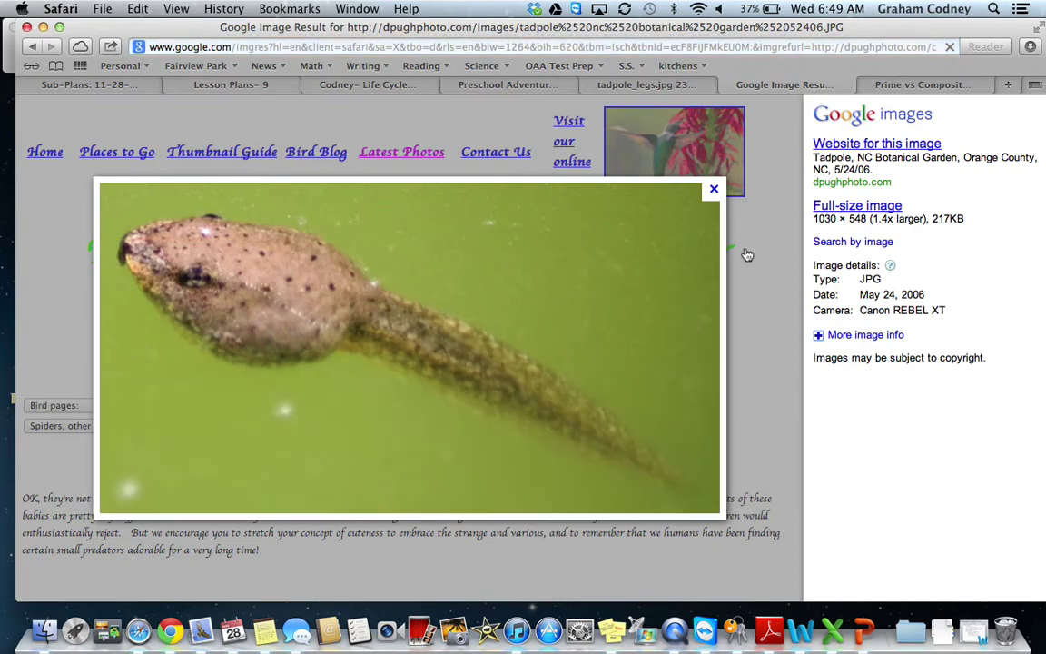
{"action": "left_click", "coordinate": [828, 208]}
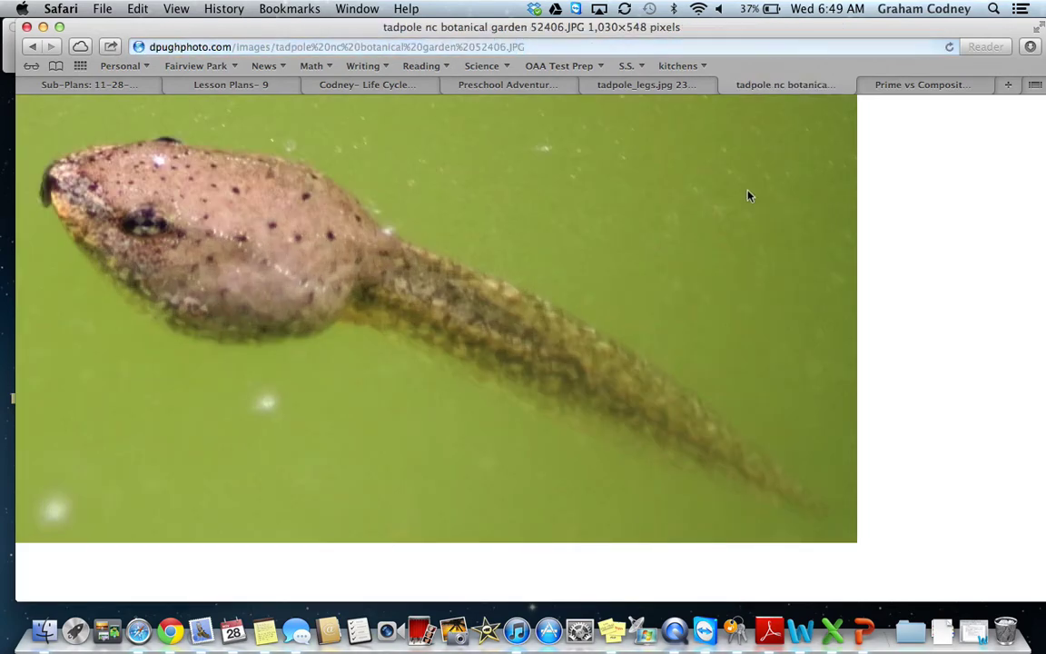
{"action": "left_click", "coordinate": [421, 46]}
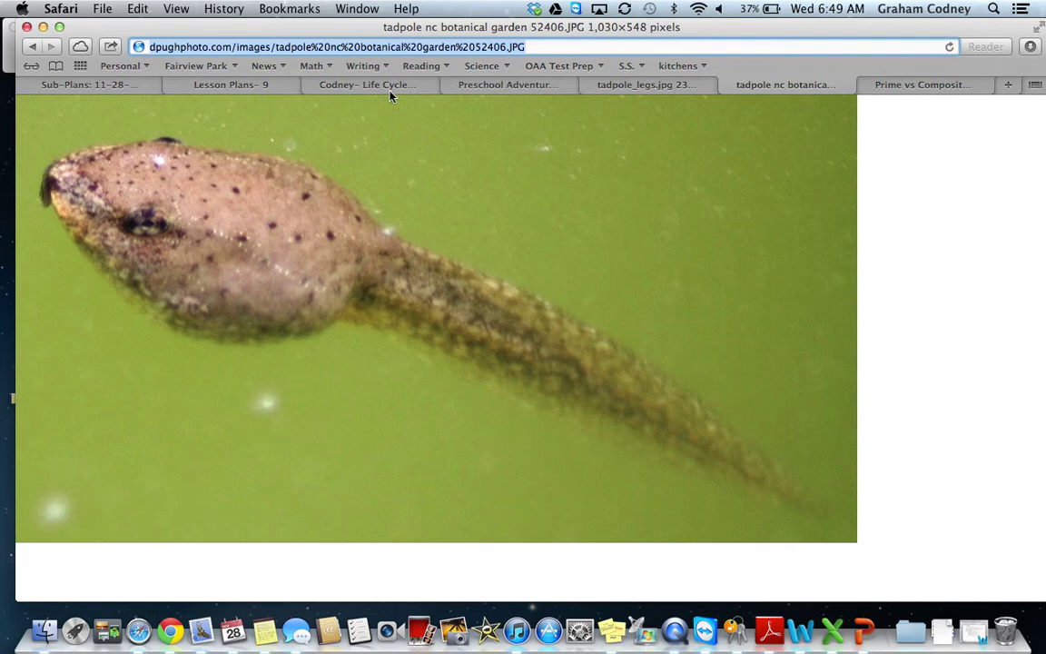
- Replace the tomato seedling URL in the script's slide 3, Stage 2 picture cell with the copied tadpole image URL
{"action": "left_click", "coordinate": [324, 81]}
{"action": "scroll", "coordinate": [555, 303], "scroll_direction": "down", "scroll_amount": 3}
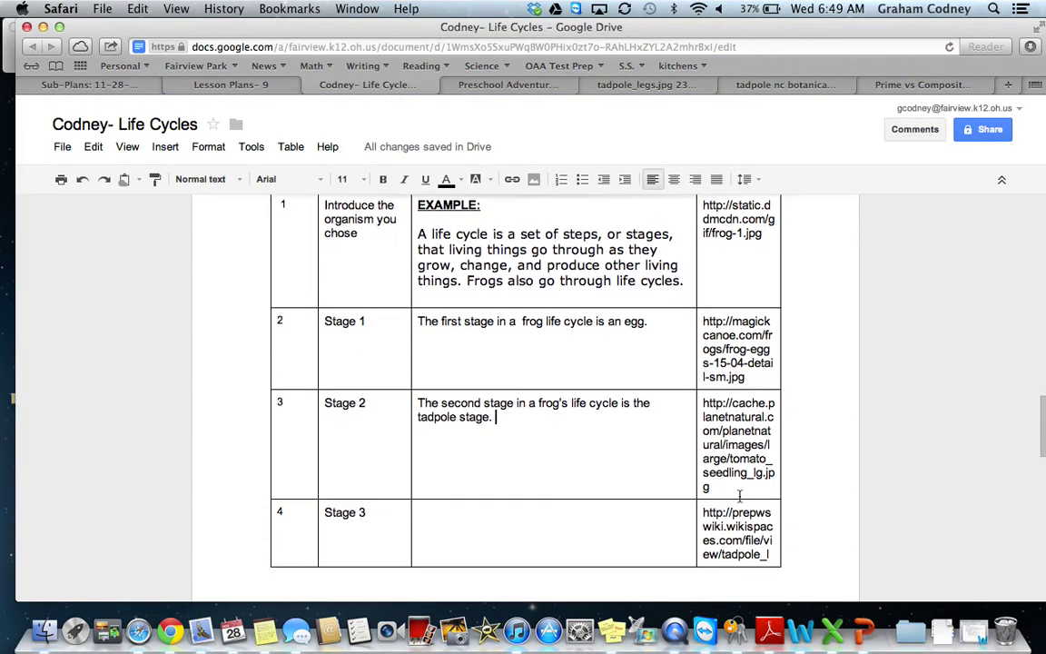
{"action": "left_click_drag", "start_coordinate": [739, 495], "coordinate": [703, 397]}
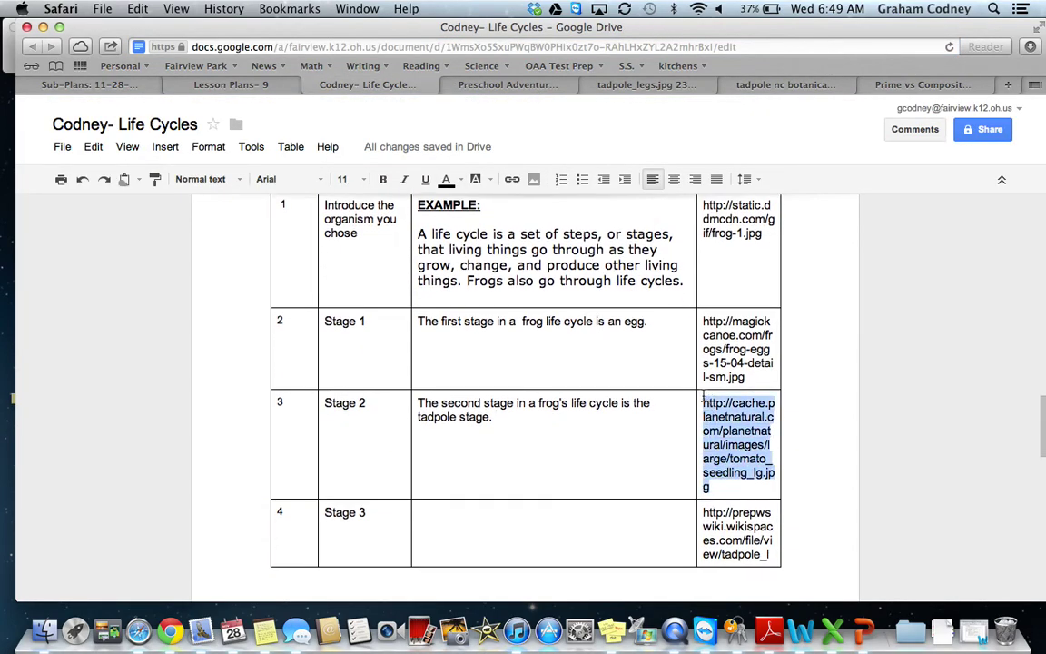
{"action": "key", "text": "BackSpace"}
{"action": "key", "text": "super+v"}
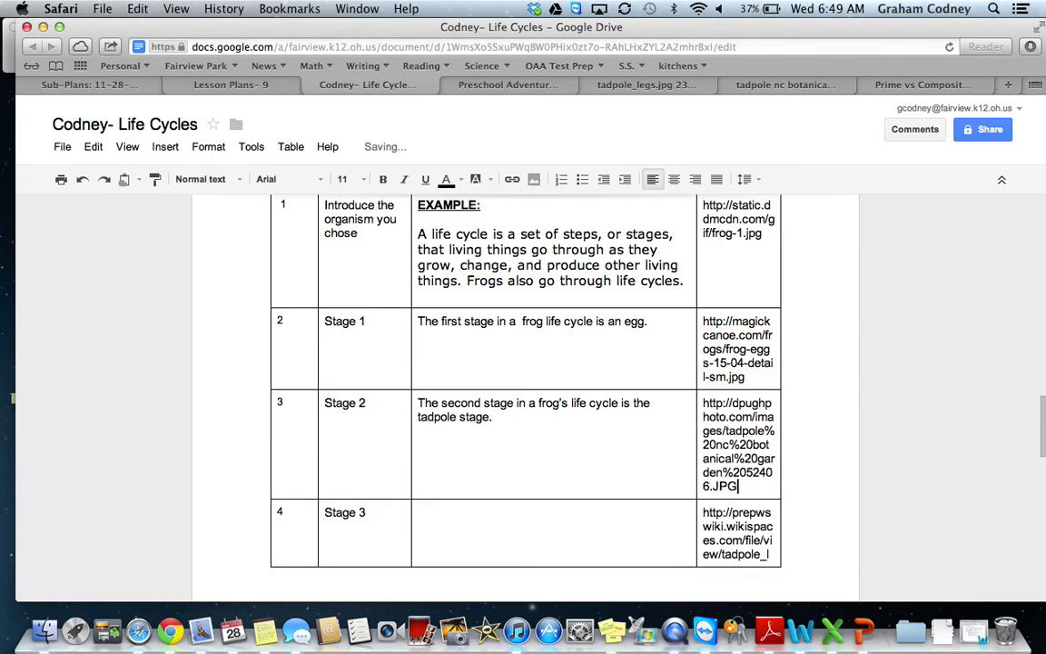